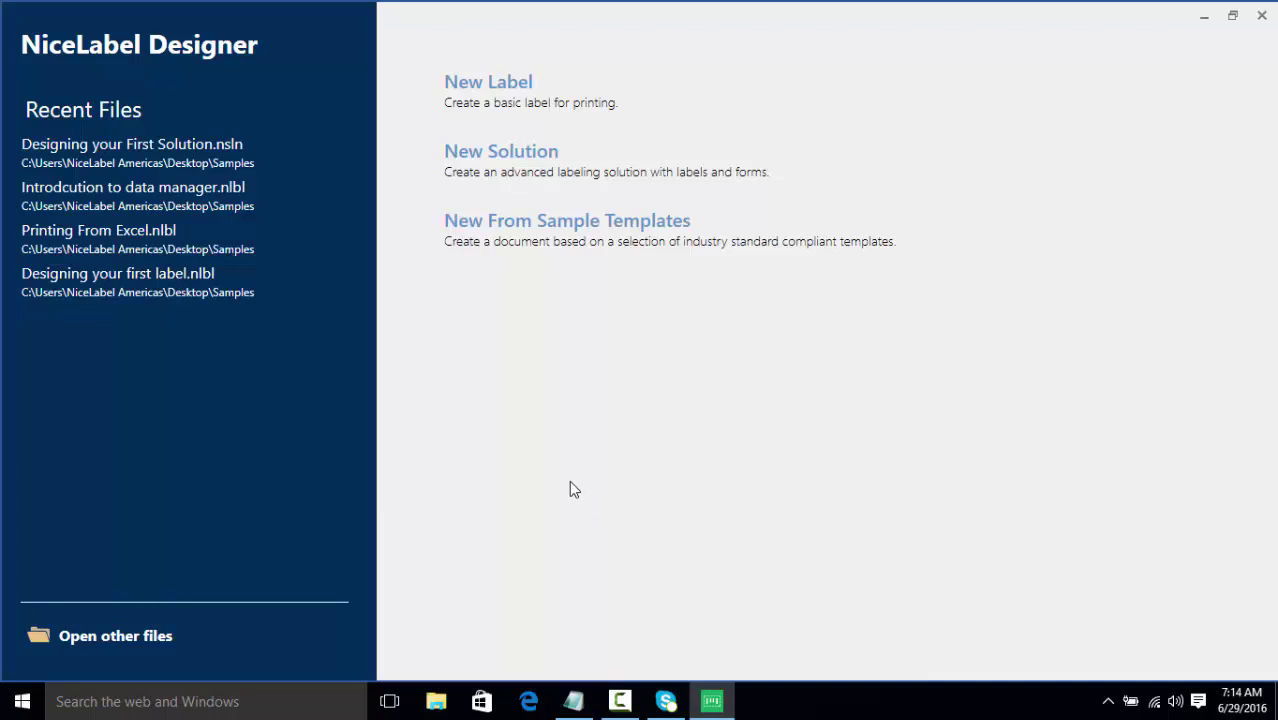
# Start a new empty solution and begin adding a label to it
pyautogui.click(569, 175)
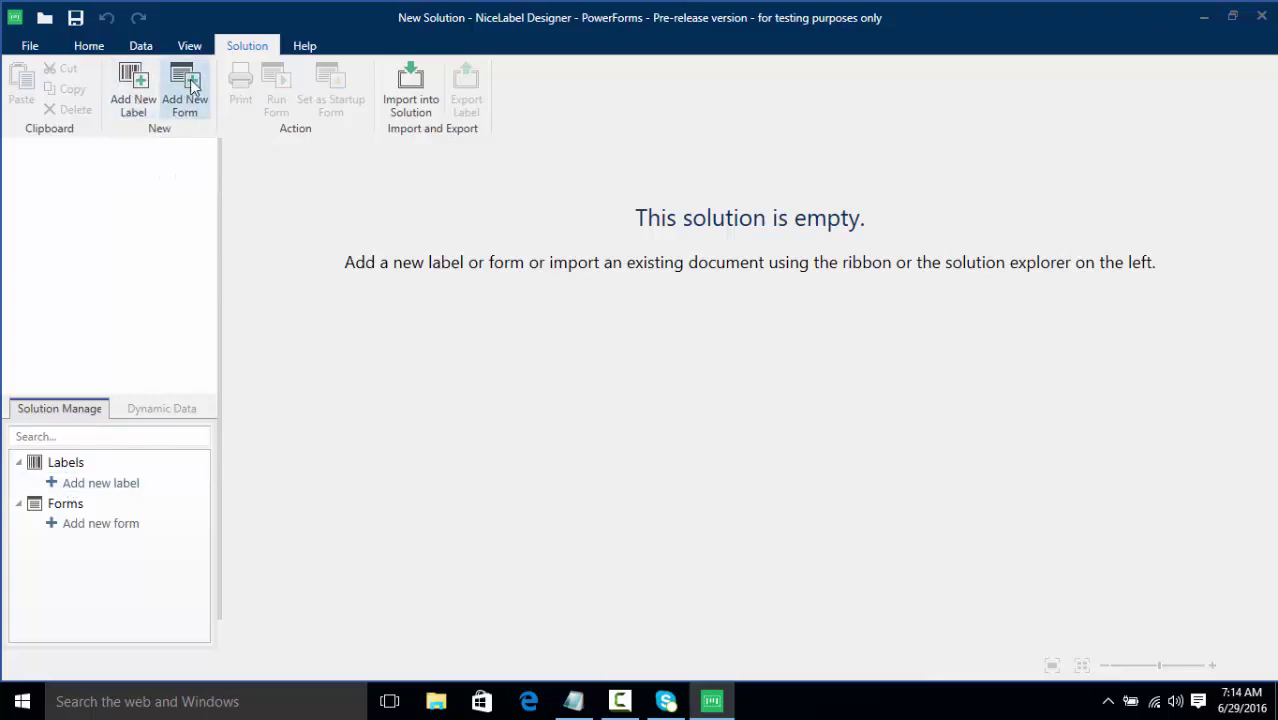
pyautogui.click(89, 484)
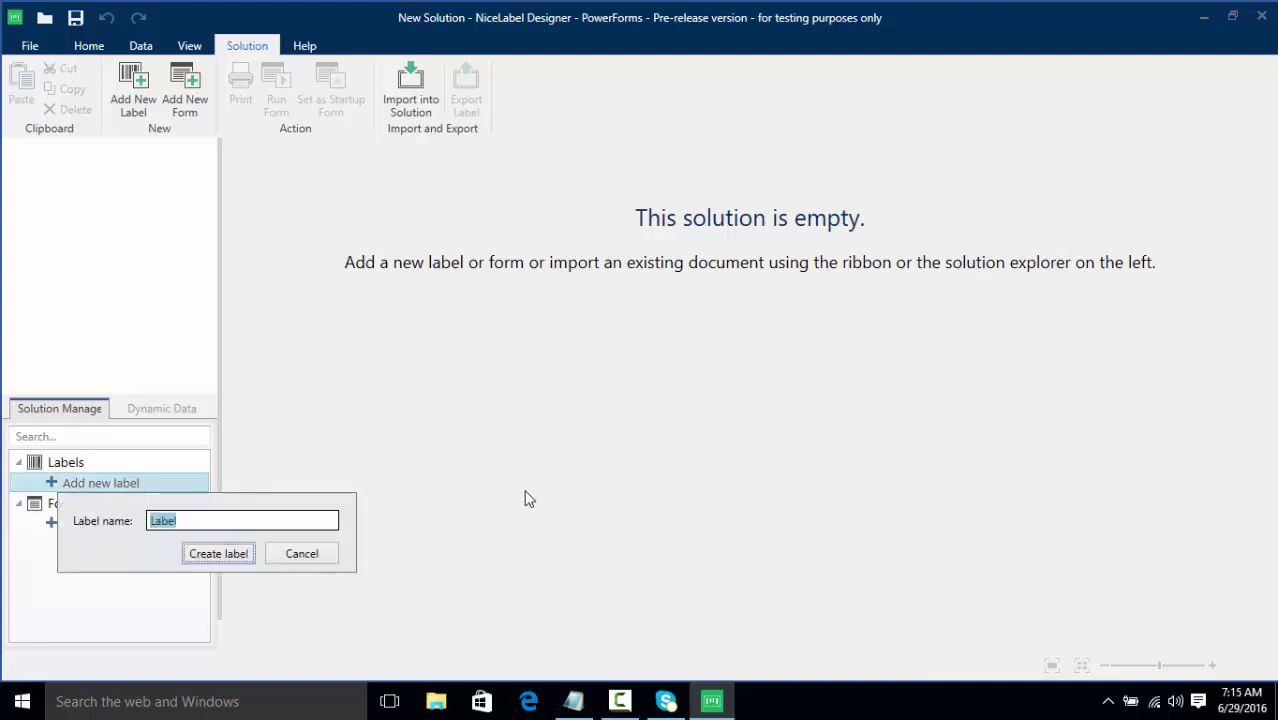
# Name the label SolutionLabel and finish setup with My Thermal Printer in portrait orientation
pyautogui.write('Solution')
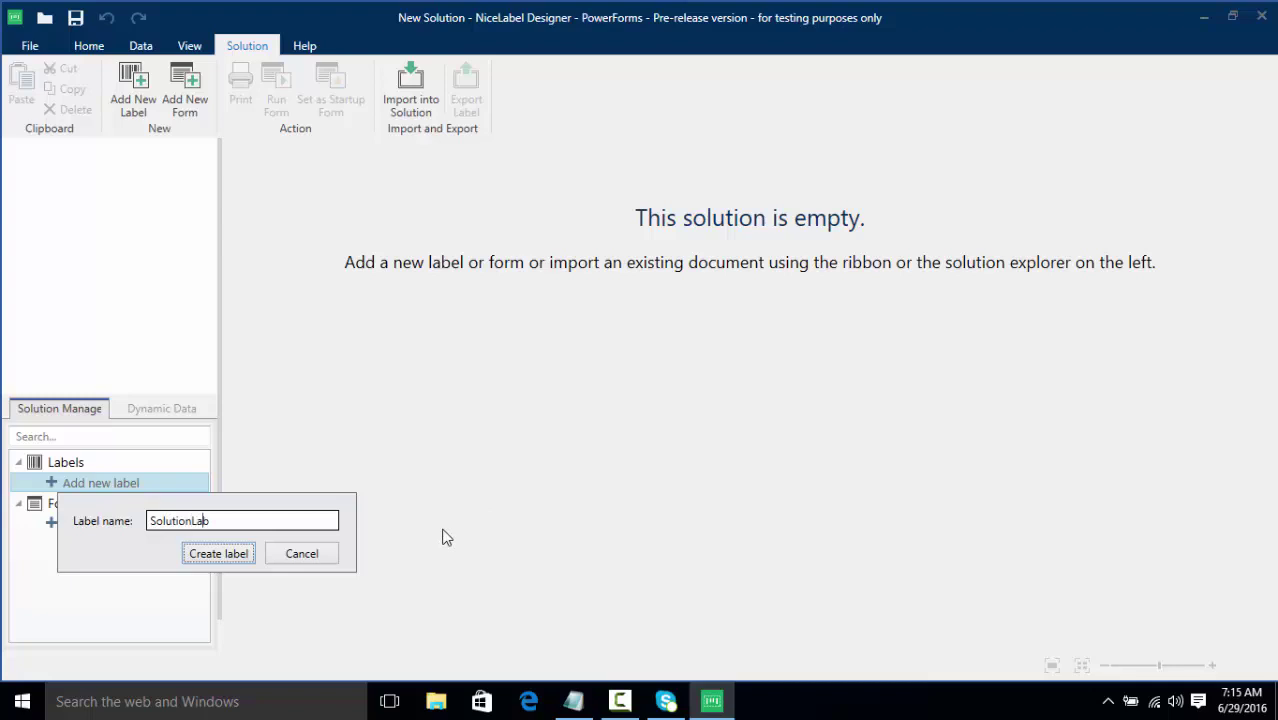
pyautogui.press('Return')
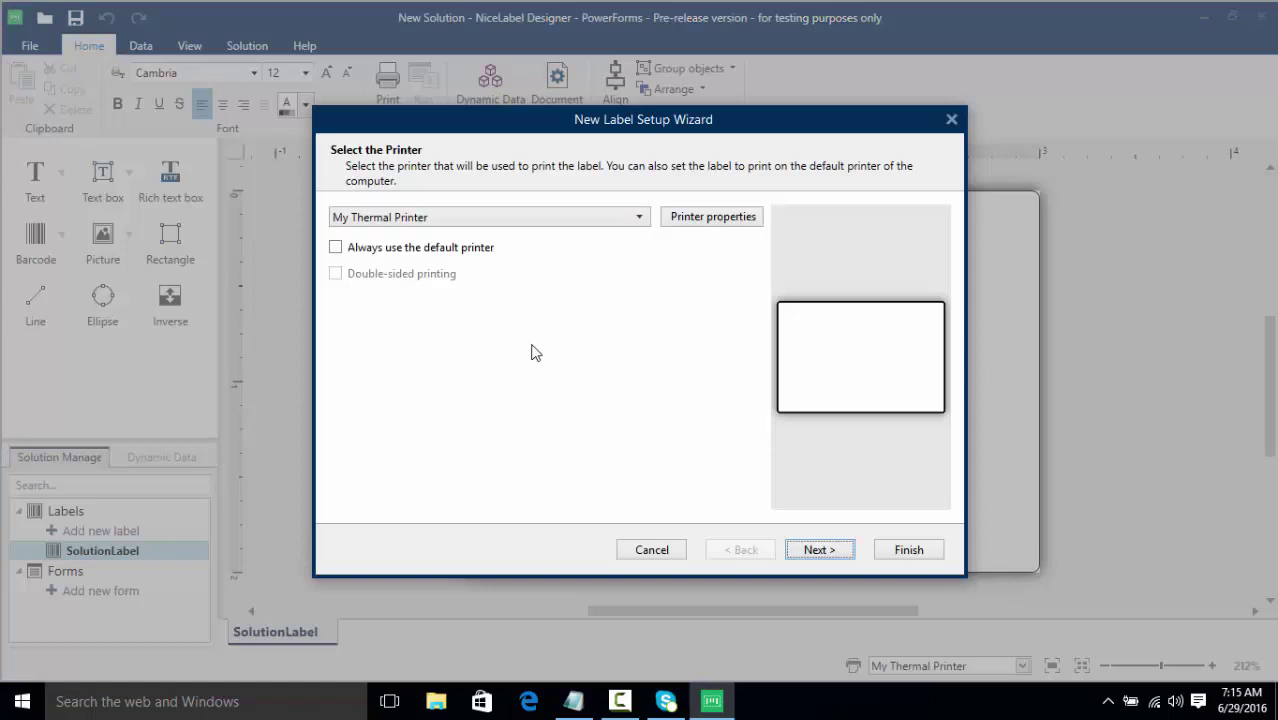
pyautogui.click(819, 550)
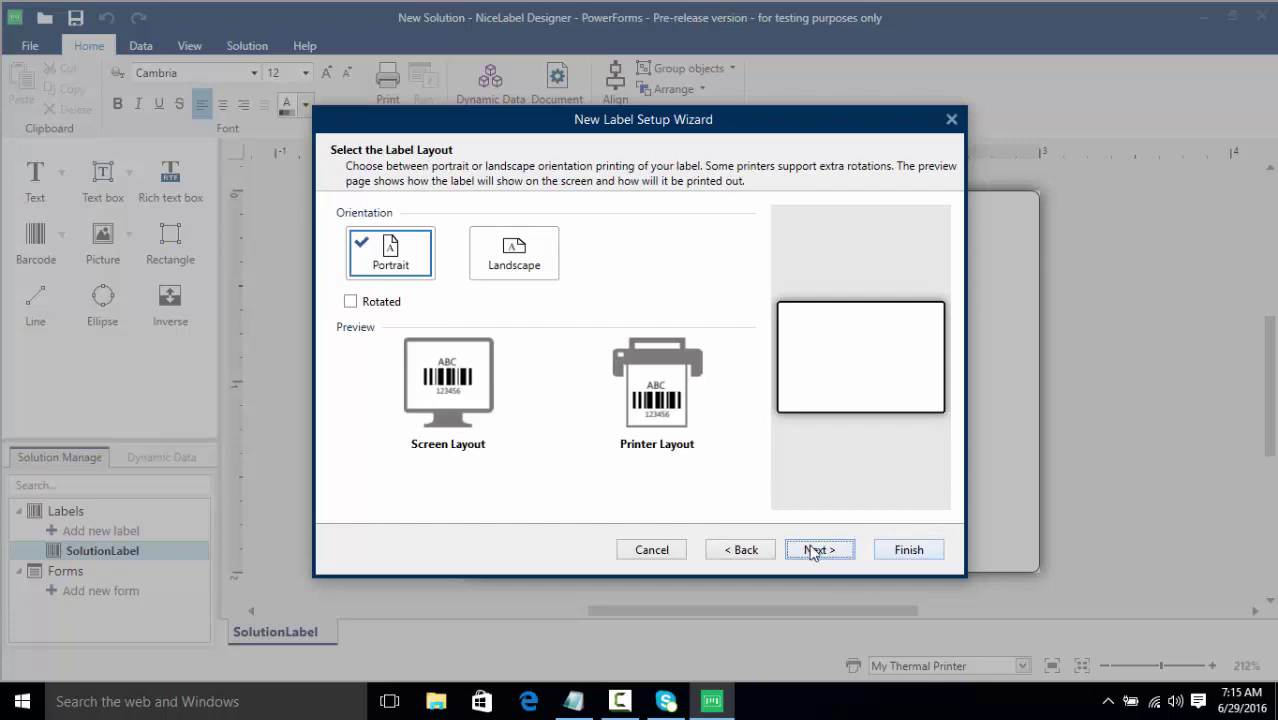
pyautogui.click(815, 550)
pyautogui.click(885, 552)
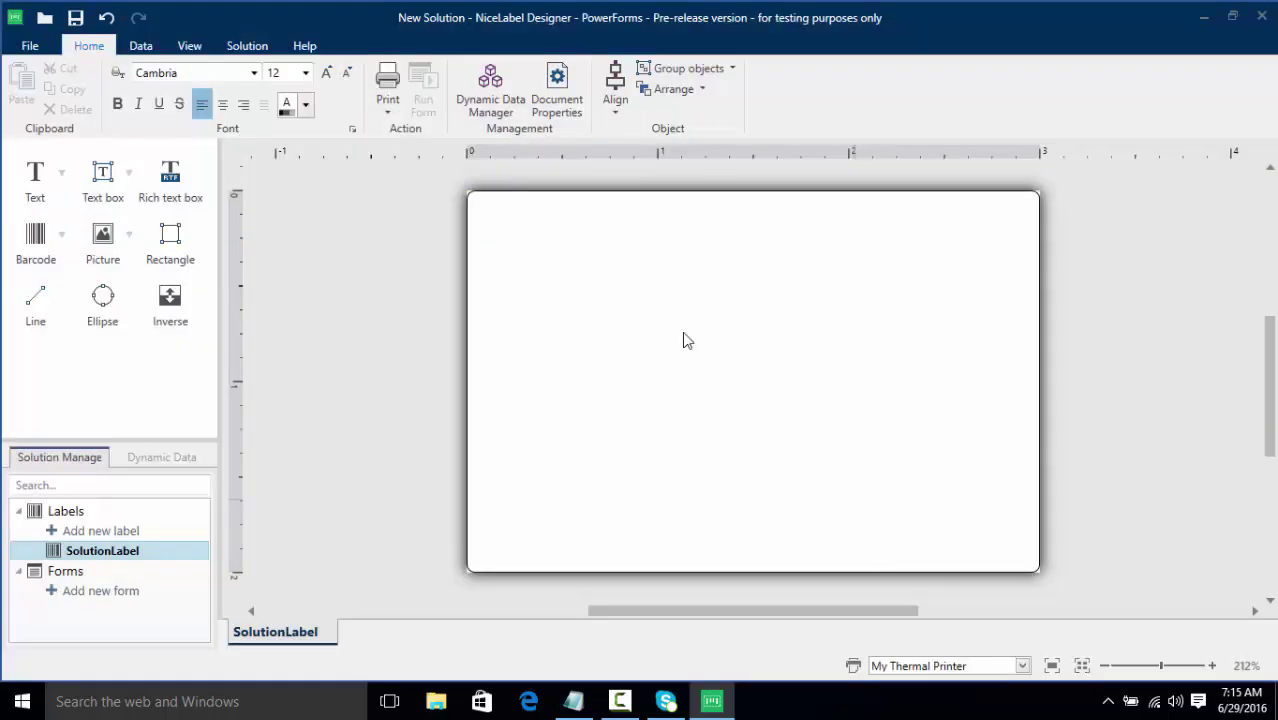
pyautogui.click(141, 47)
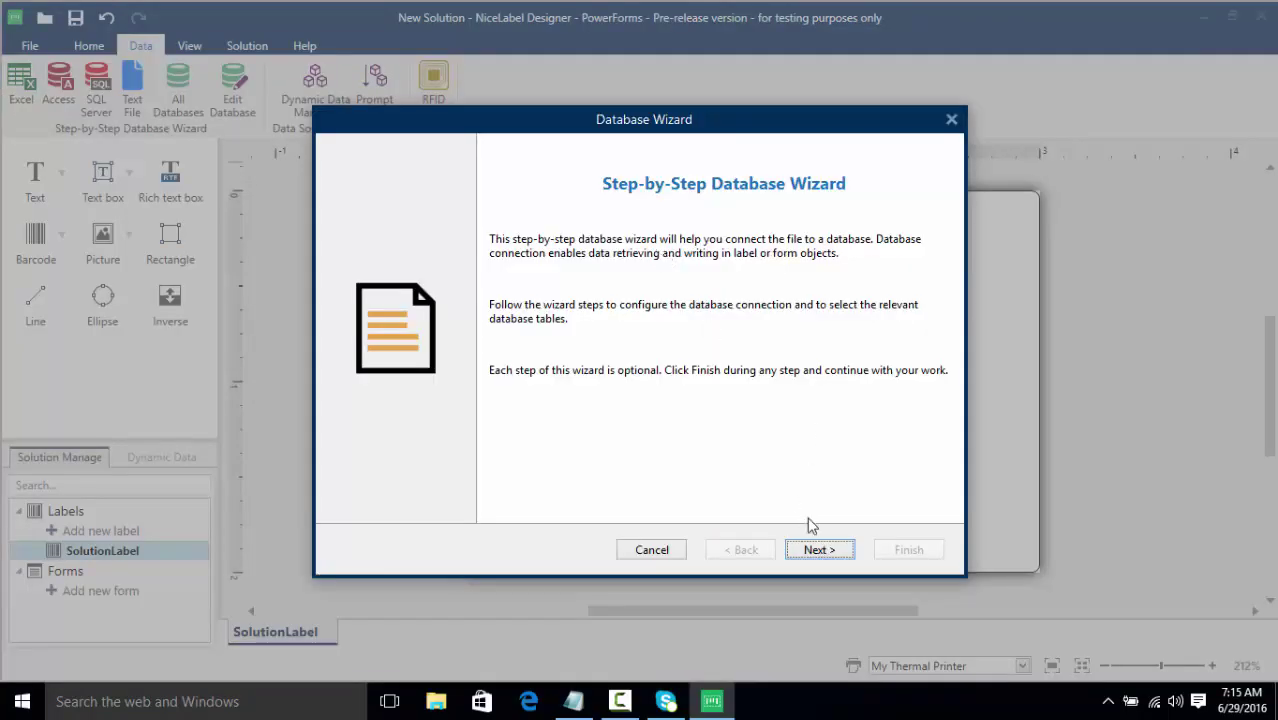
# Connect the label to the Pasta table in Pasta.xls without creating any label objects
pyautogui.click(818, 550)
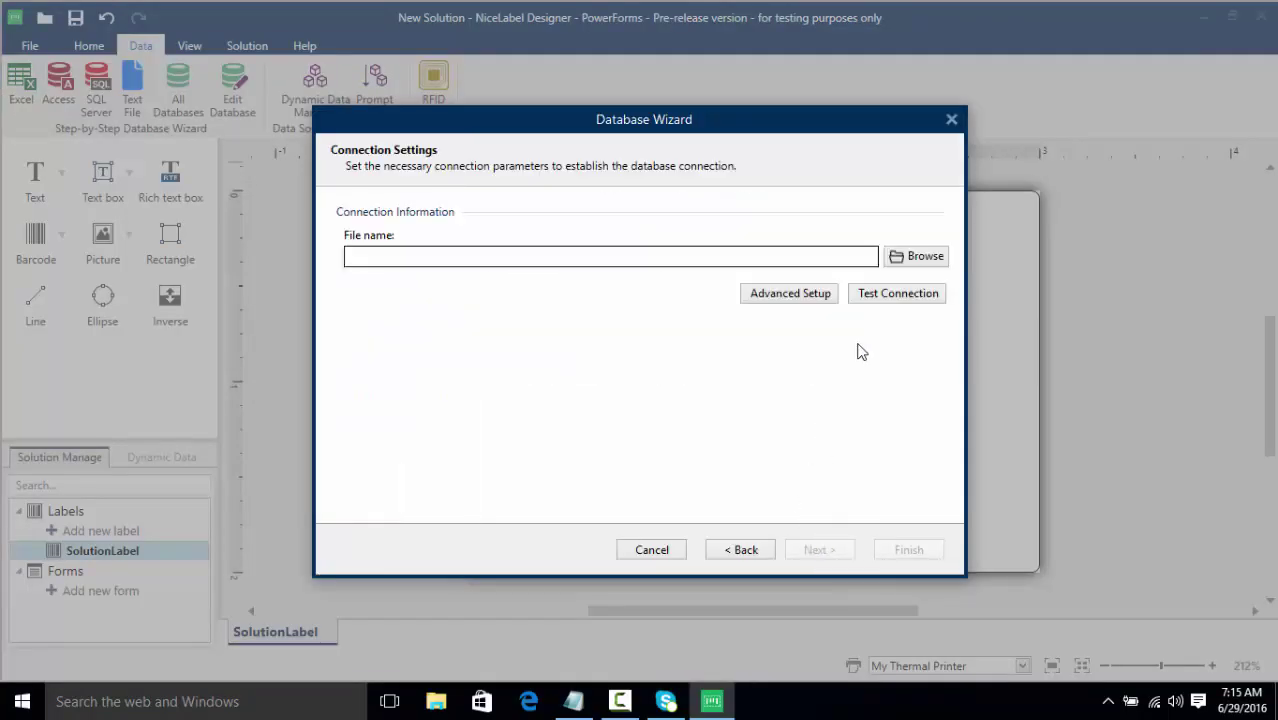
pyautogui.click(910, 256)
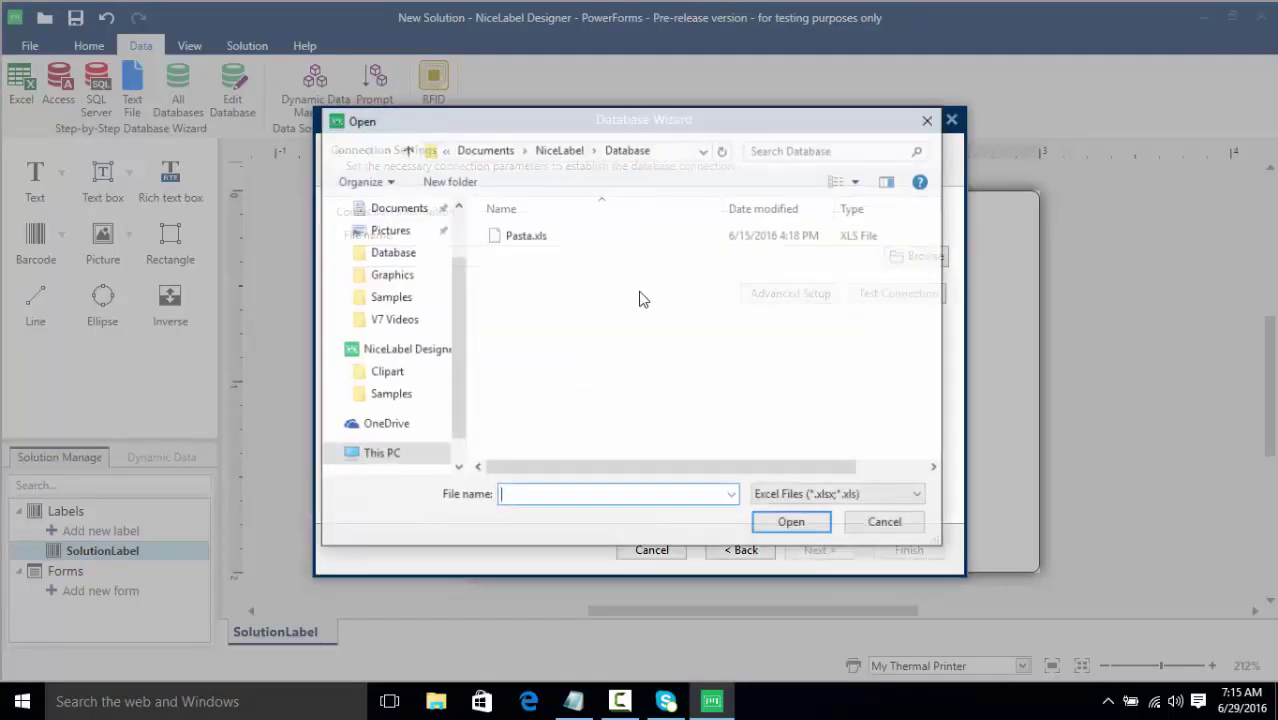
pyautogui.click(540, 238)
pyautogui.click(788, 528)
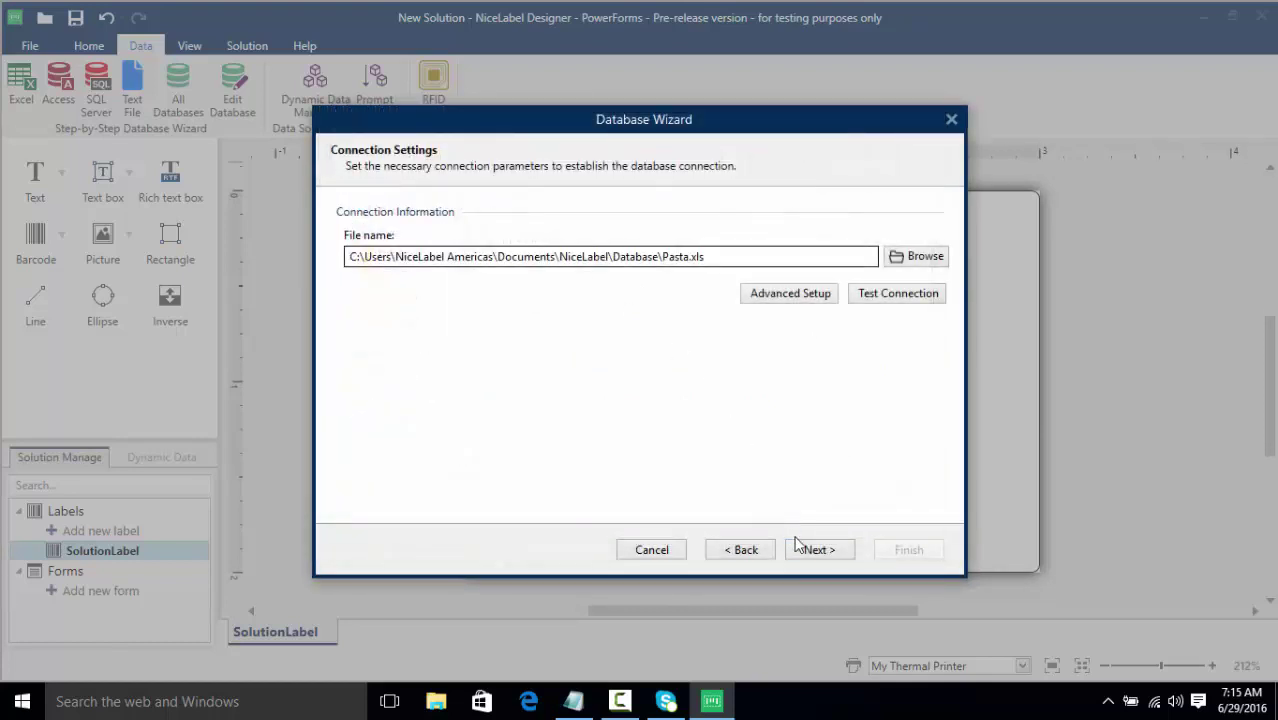
pyautogui.click(813, 555)
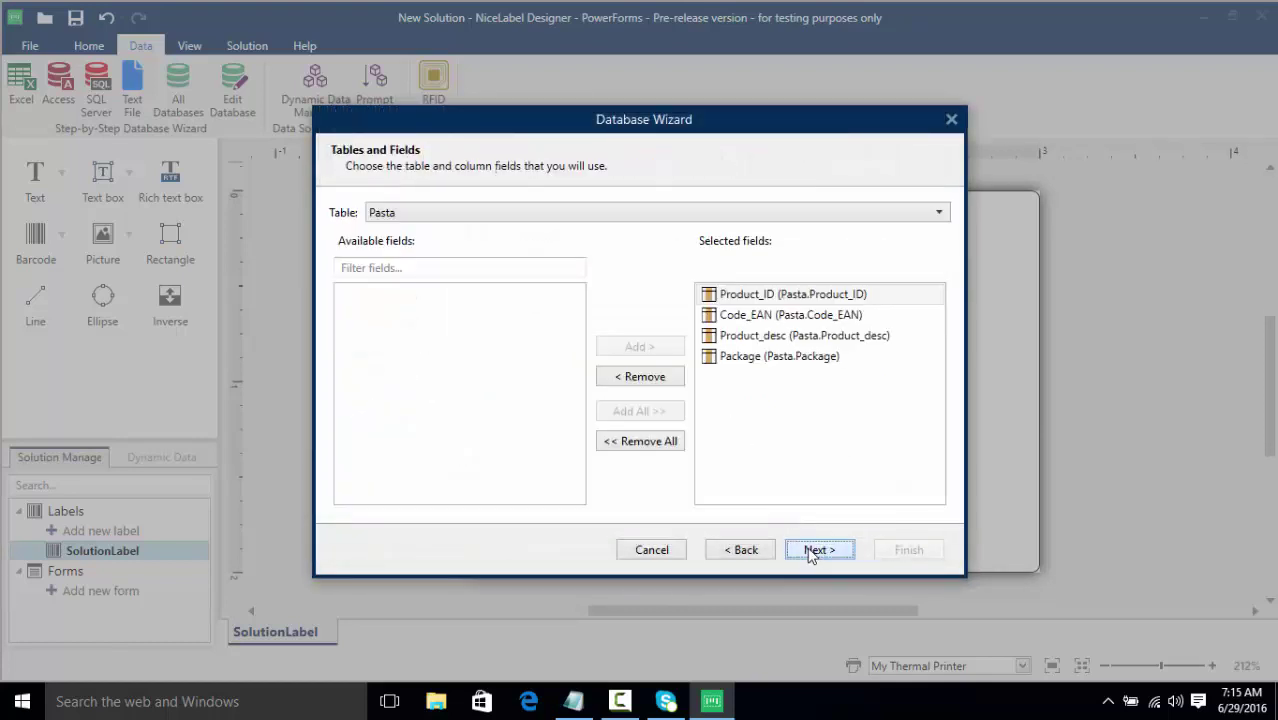
pyautogui.click(813, 555)
pyautogui.click(811, 556)
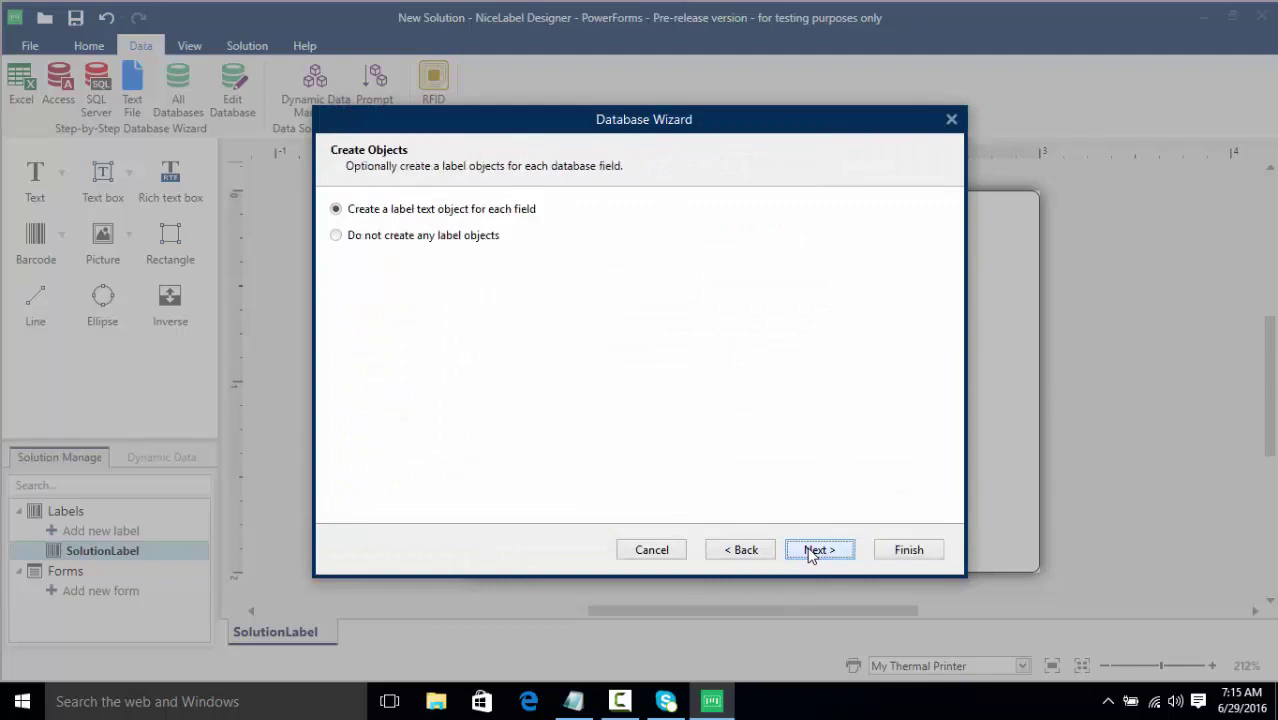
pyautogui.click(447, 242)
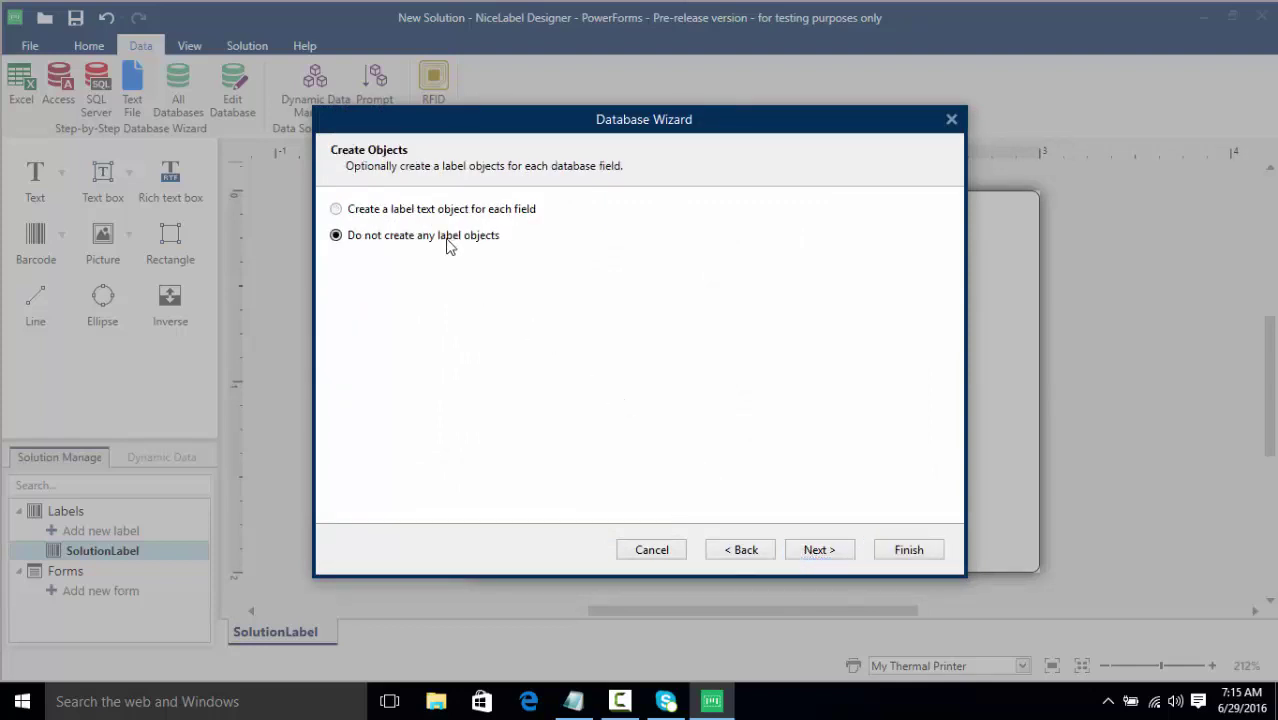
pyautogui.click(885, 552)
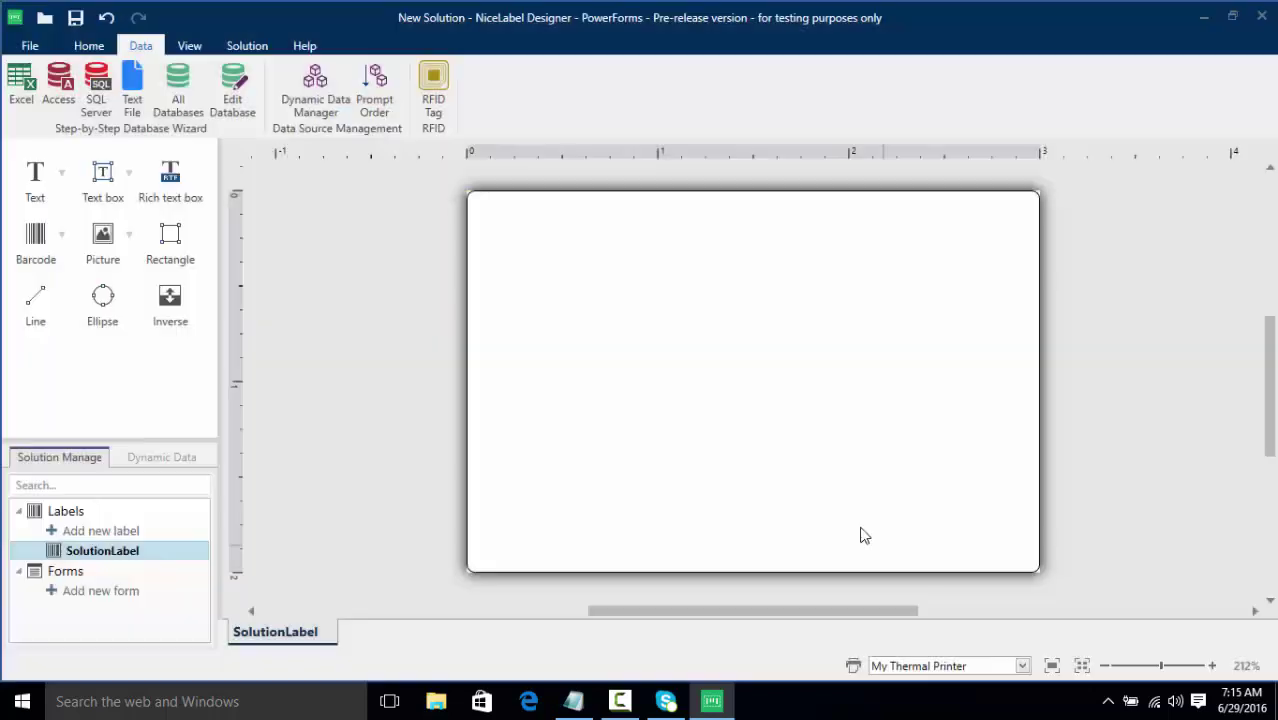
# Add text objects linked to Pasta.Product_ID and Pasta.Product_desc, one beneath the other
pyautogui.click(62, 175)
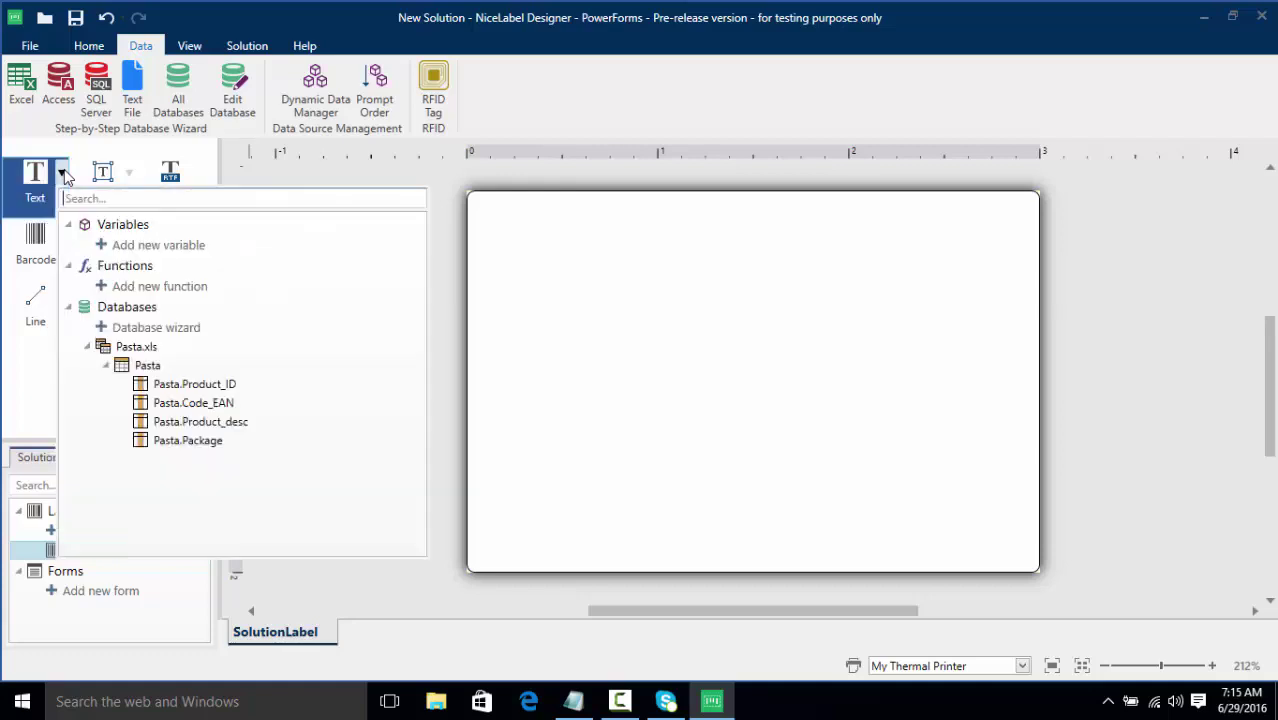
pyautogui.click(181, 386)
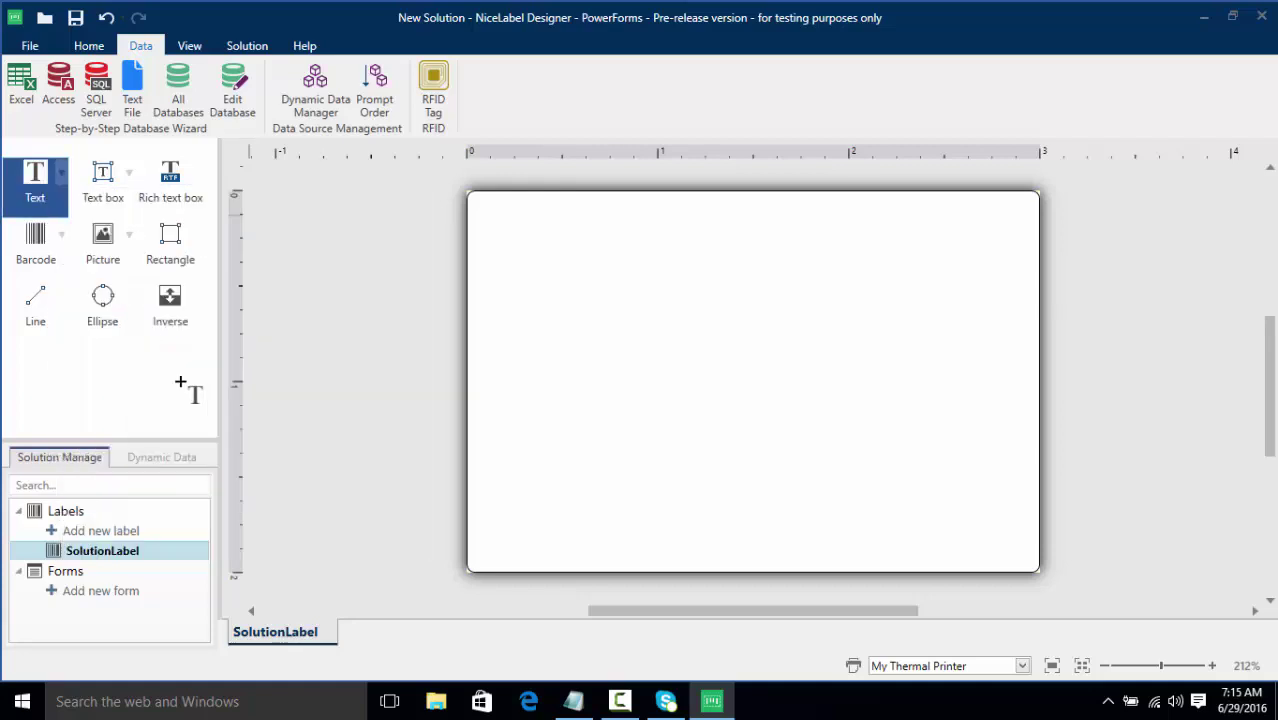
pyautogui.click(498, 226)
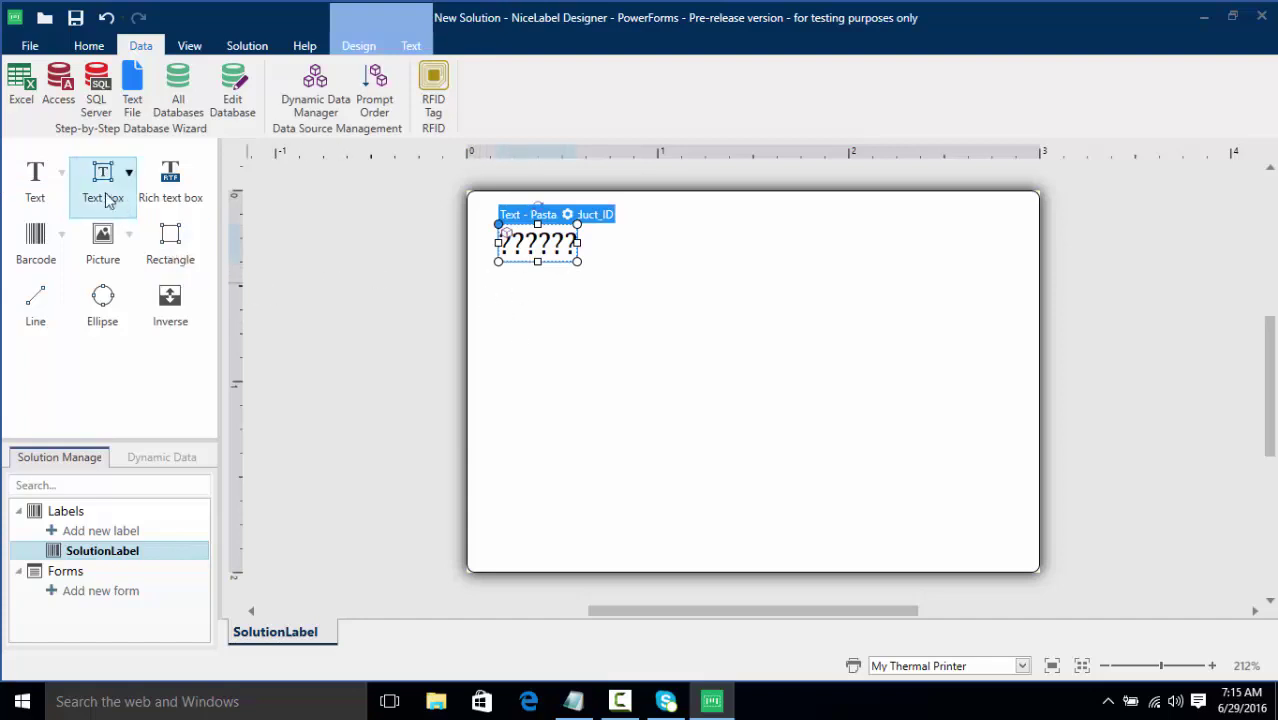
pyautogui.click(62, 175)
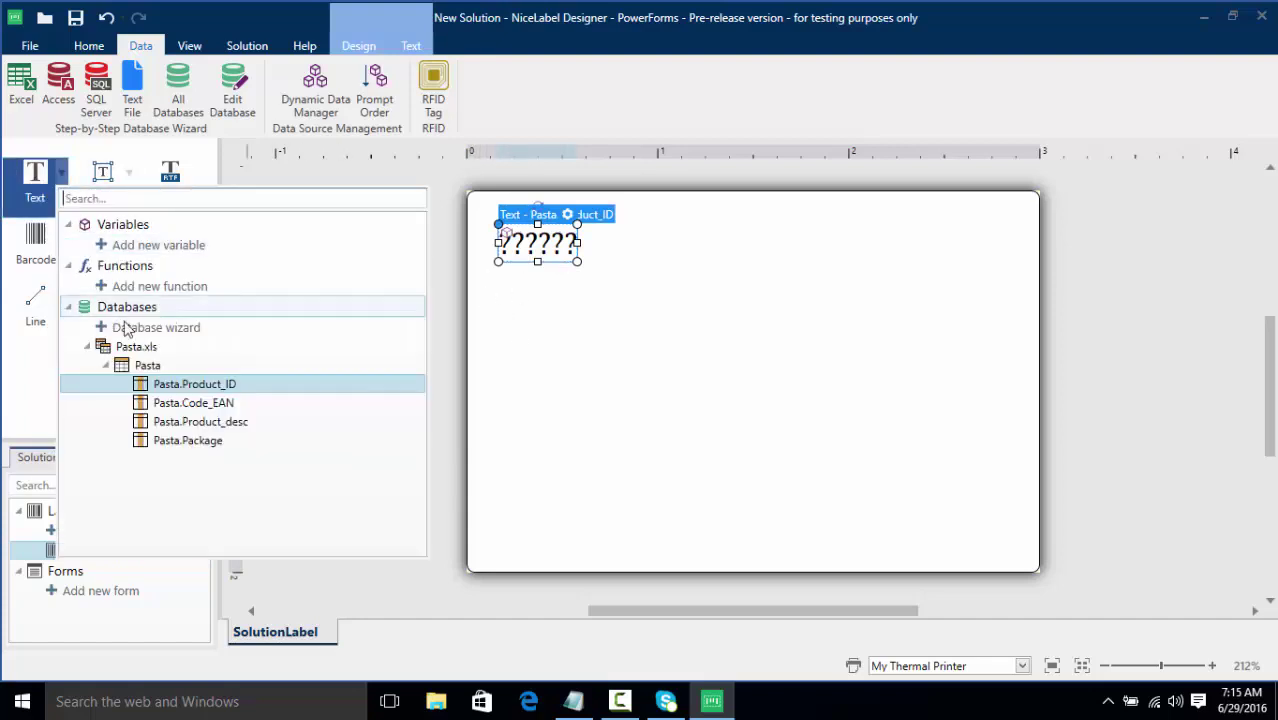
pyautogui.click(160, 421)
pyautogui.click(498, 292)
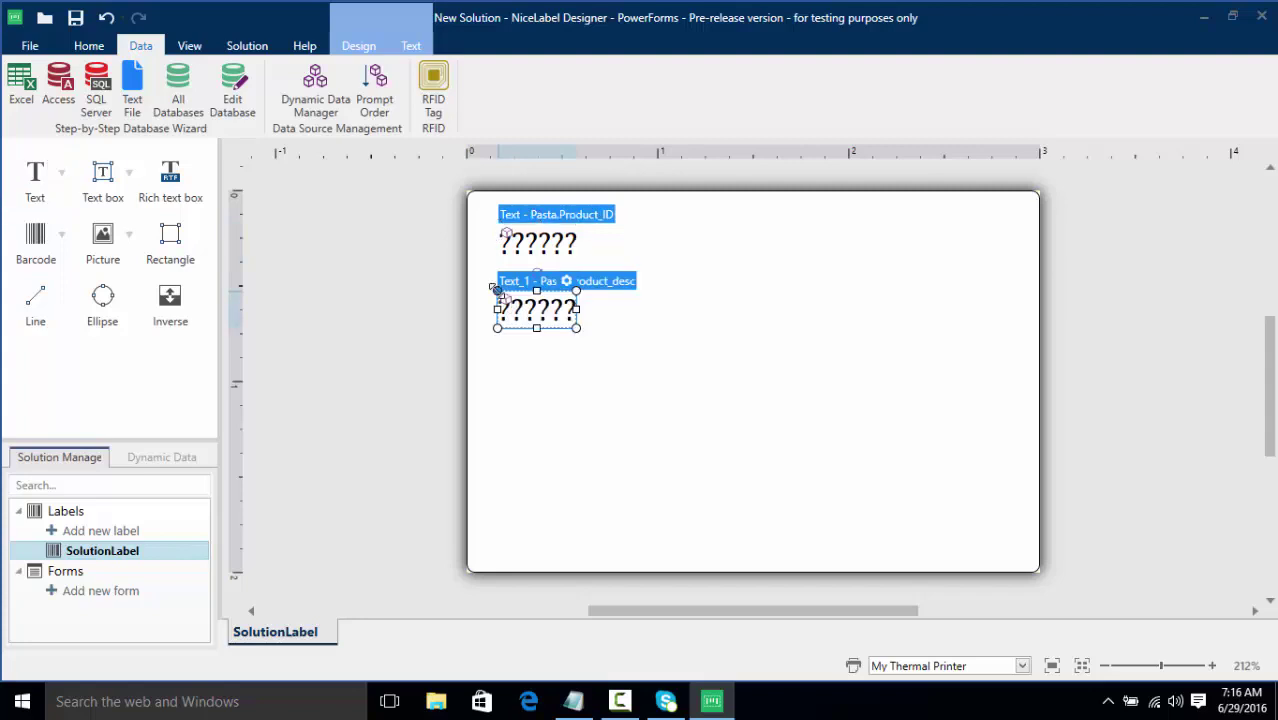
pyautogui.press('Escape')
pyautogui.click(558, 313)
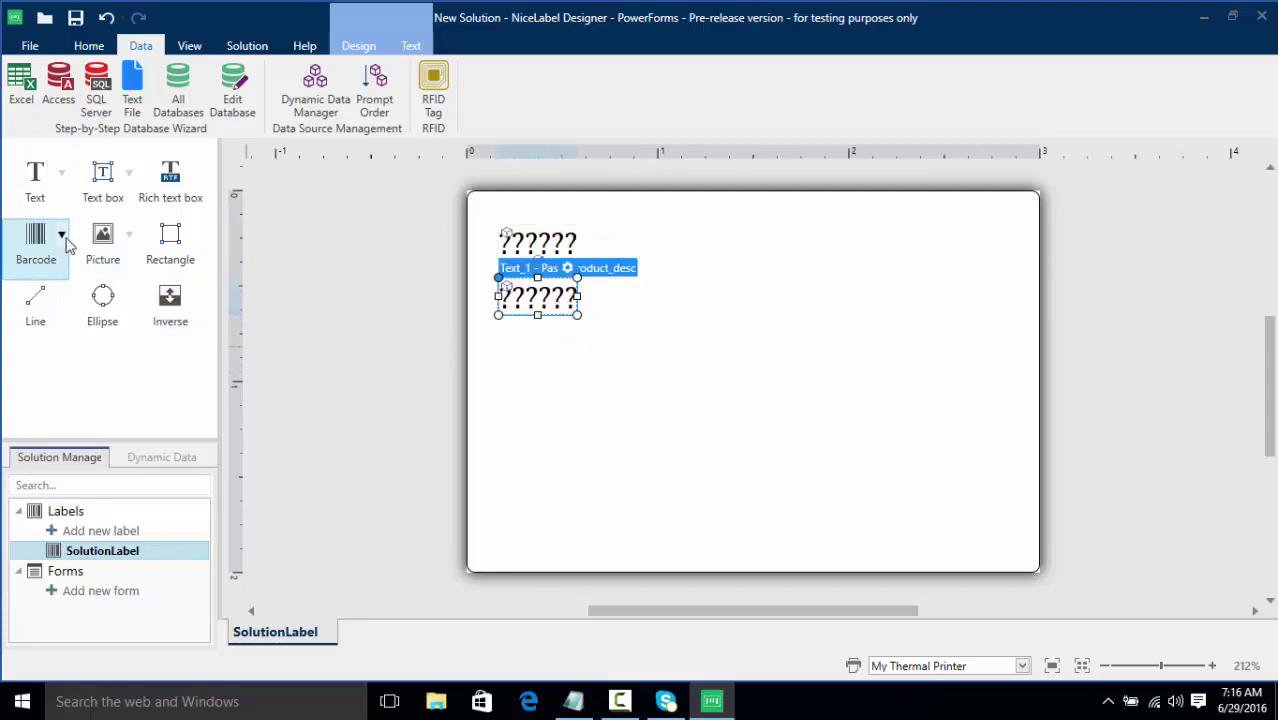
# Add a Pasta.Code_EAN barcode and move it up just under the two texts
pyautogui.click(62, 244)
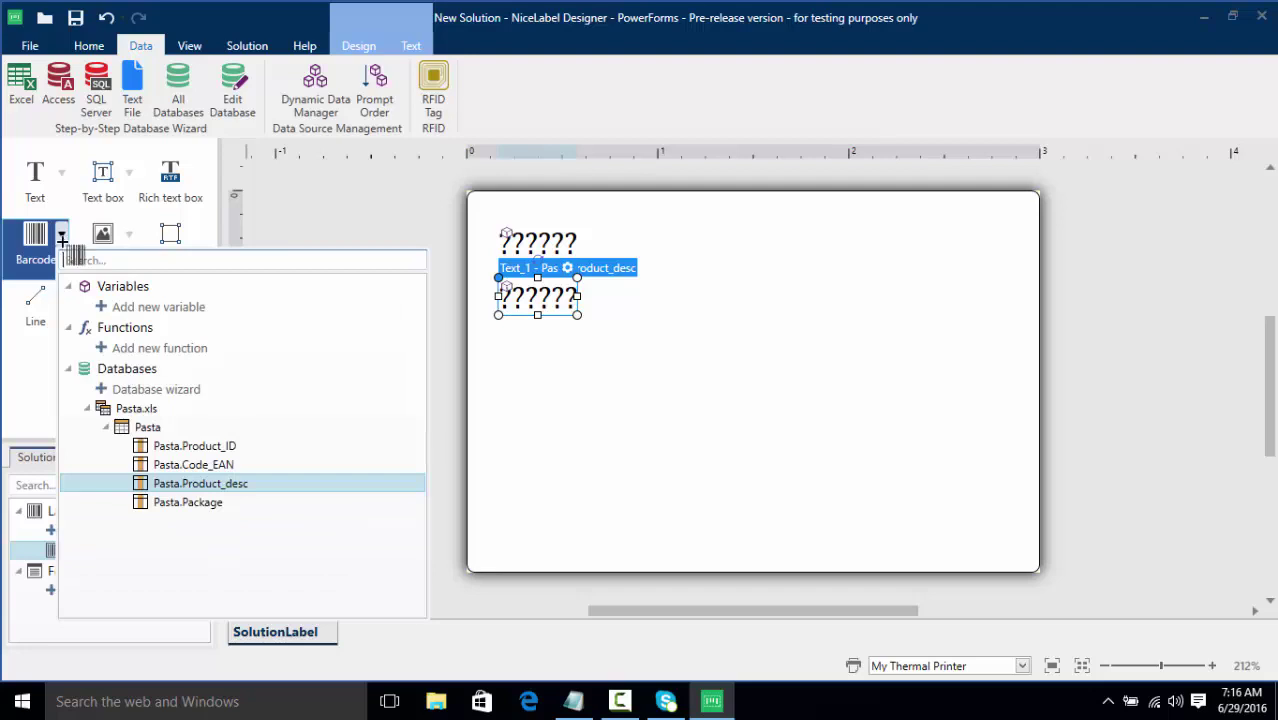
pyautogui.click(209, 457)
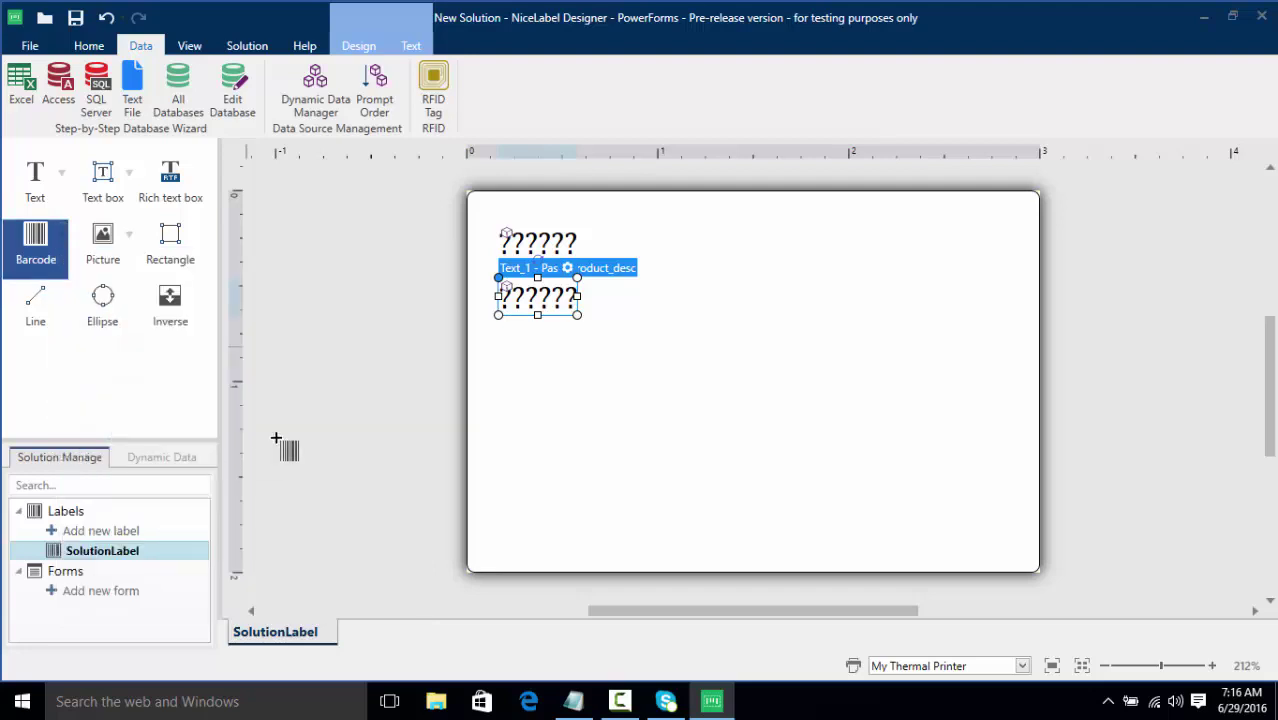
pyautogui.click(504, 369)
pyautogui.moveTo(520, 381); pyautogui.dragTo(516, 356)
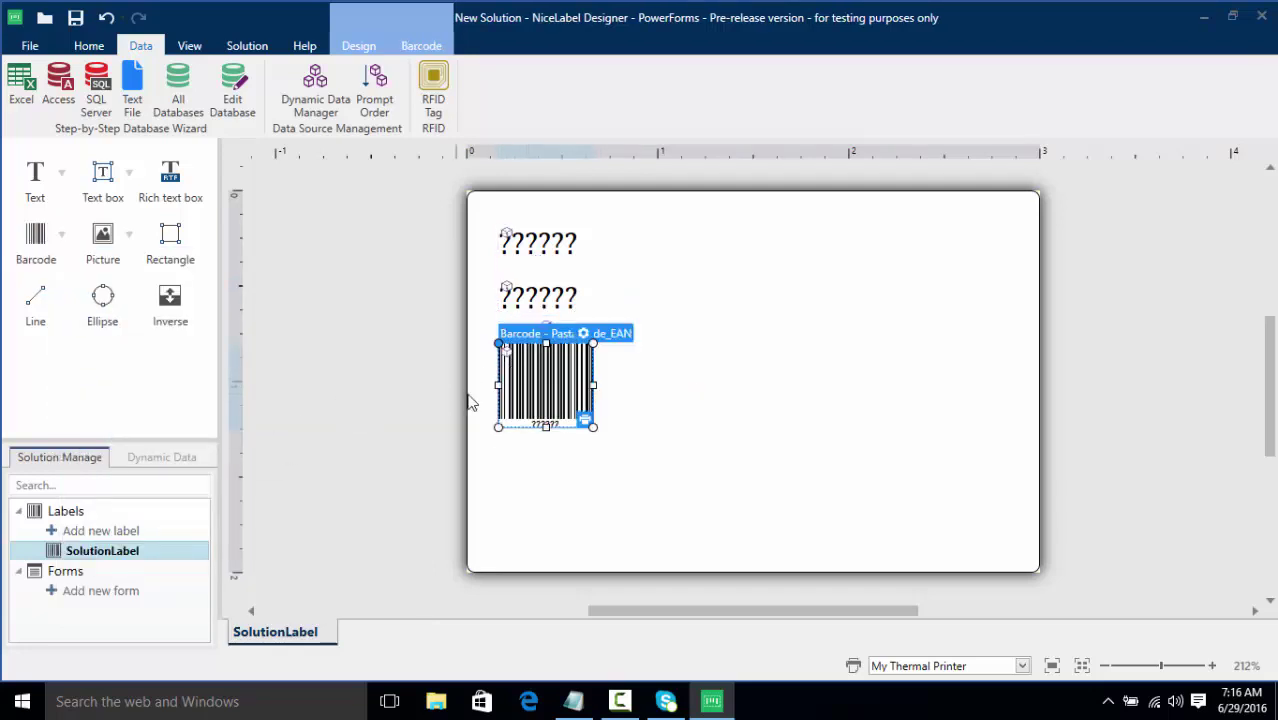
# Insert the Nicelabel Logo picture, shrink it, and place it at the label's bottom right
pyautogui.click(103, 250)
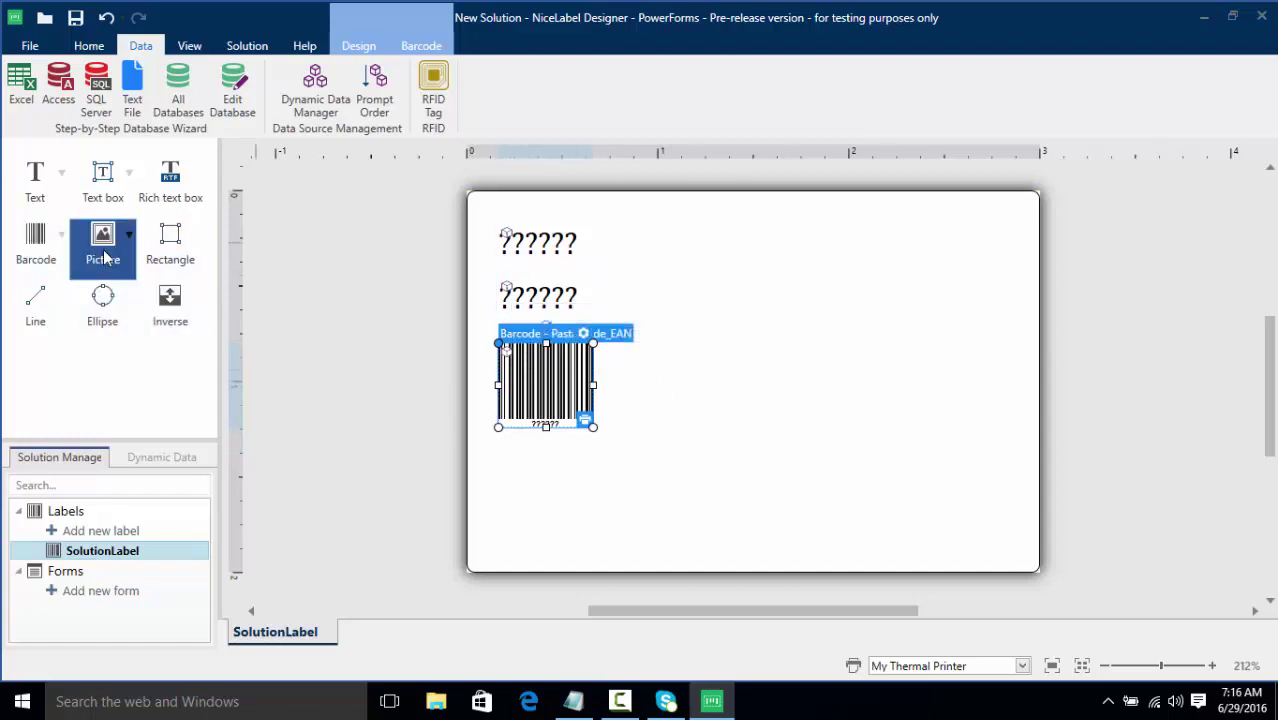
pyautogui.click(855, 500)
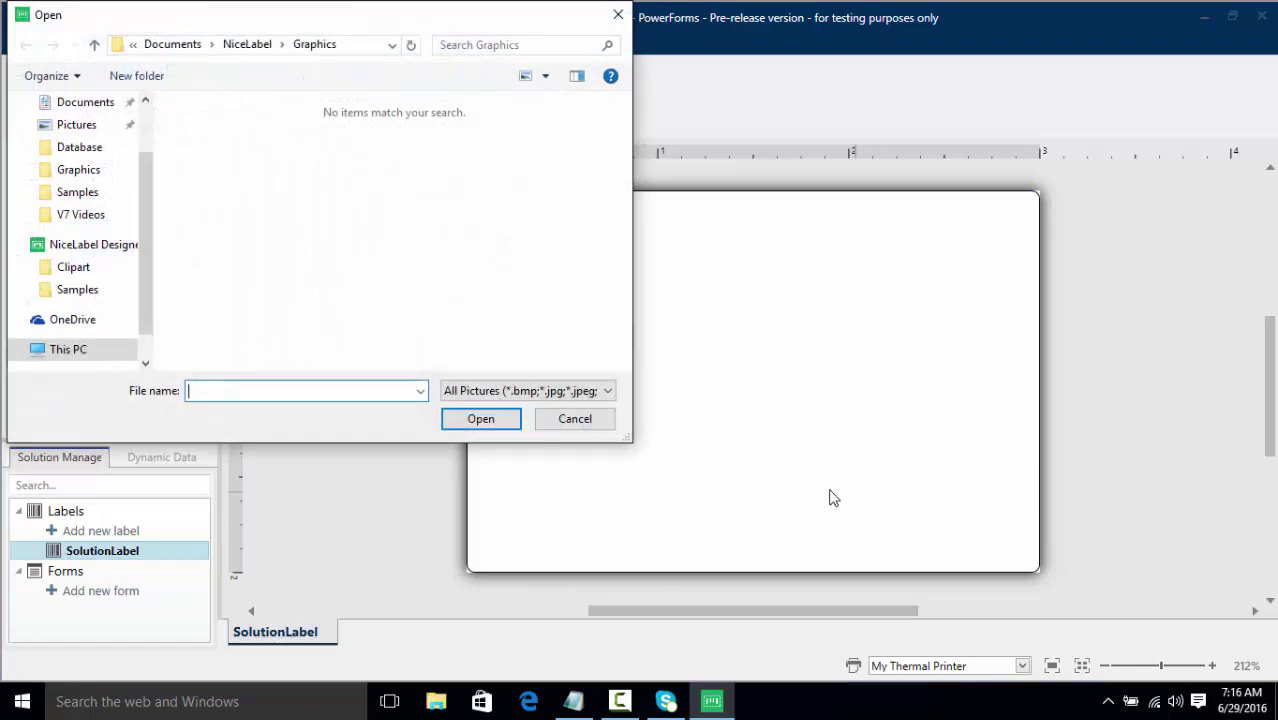
pyautogui.click(612, 392)
pyautogui.click(528, 553)
pyautogui.click(238, 205)
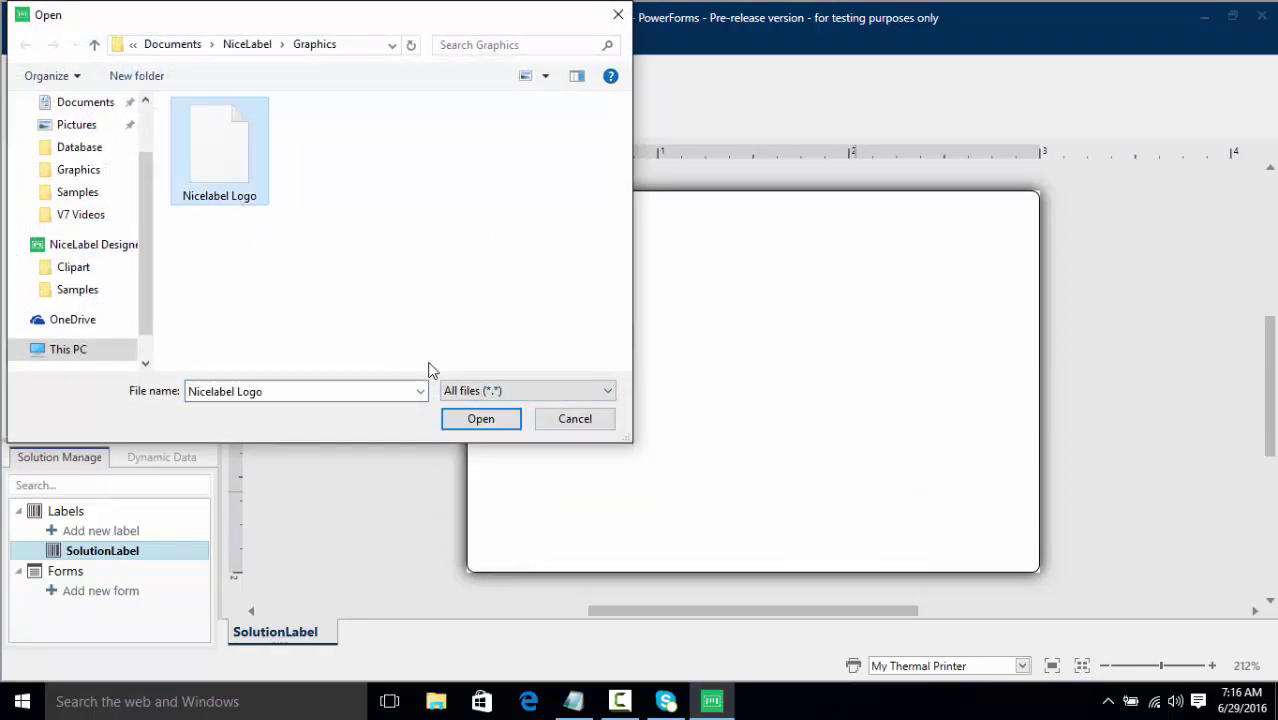
pyautogui.click(465, 425)
pyautogui.moveTo(900, 545); pyautogui.dragTo(575, 482)
pyautogui.moveTo(421, 541); pyautogui.dragTo(593, 495)
pyautogui.moveTo(789, 487); pyautogui.dragTo(788, 509)
pyautogui.click(866, 342)
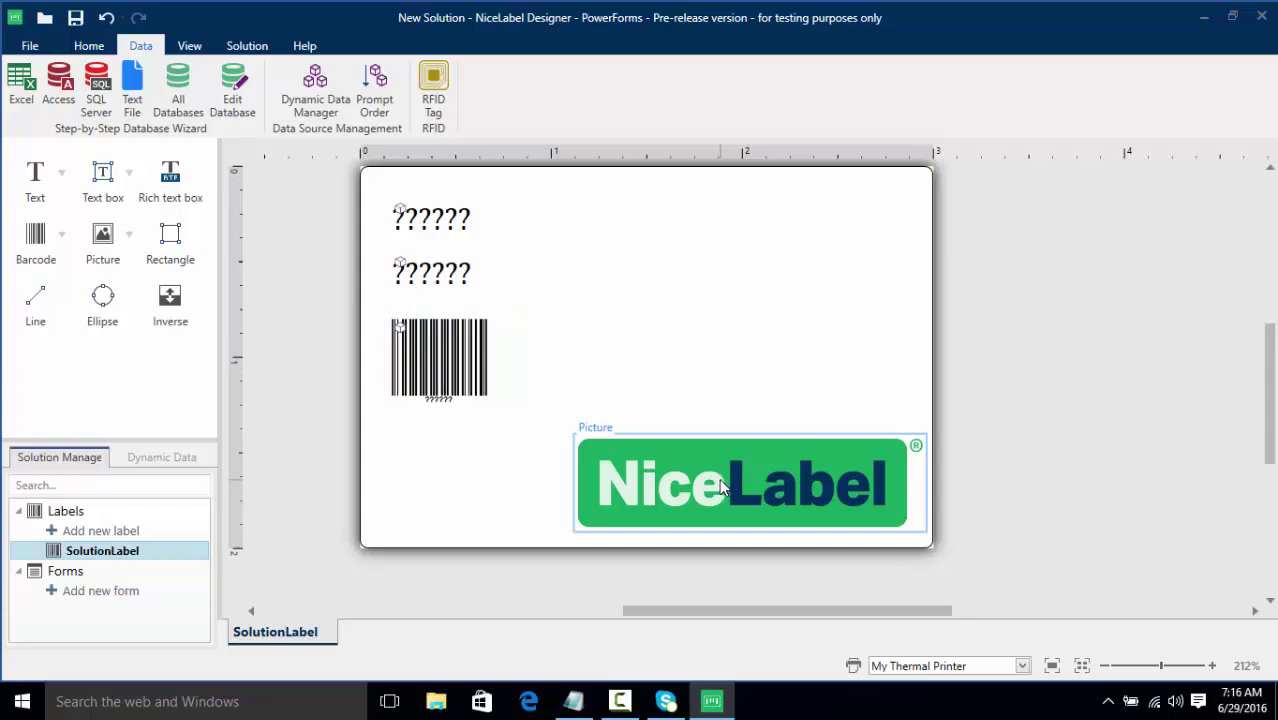
# Create a blank form named SolutionForm and return to its canvas
pyautogui.click(114, 596)
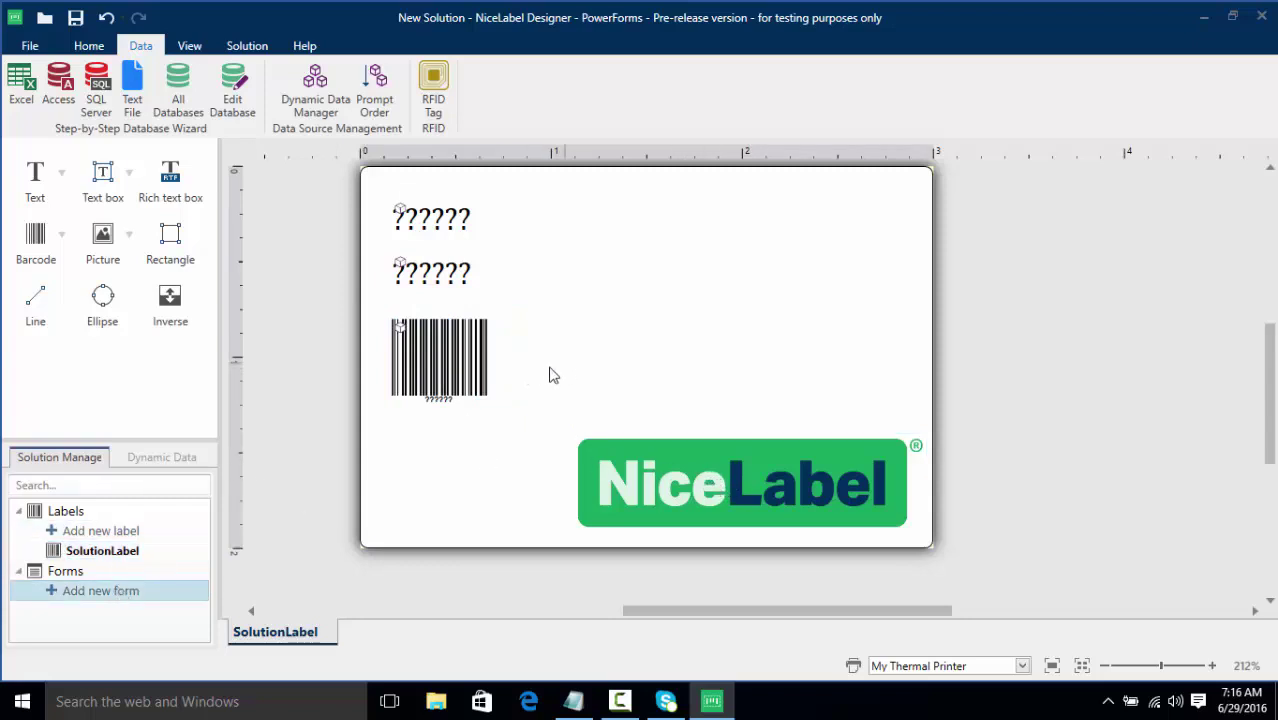
pyautogui.click(104, 586)
pyautogui.write('SolutionForm')
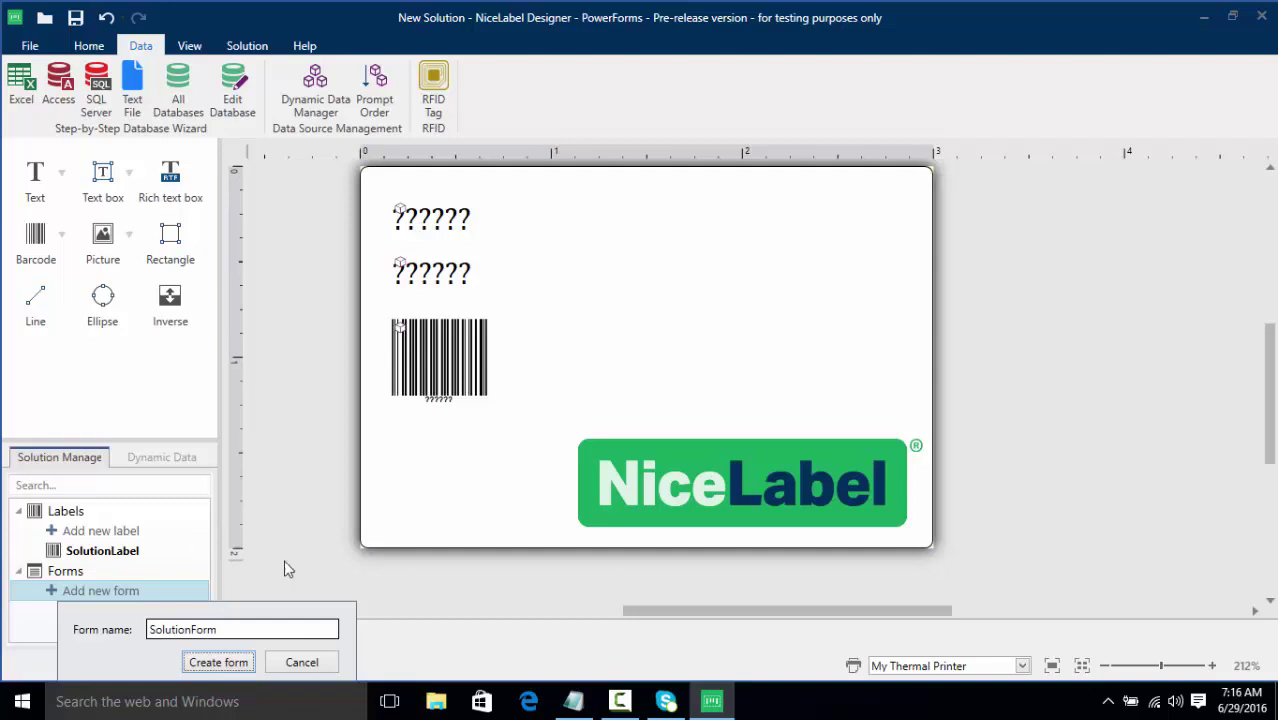
pyautogui.click(240, 664)
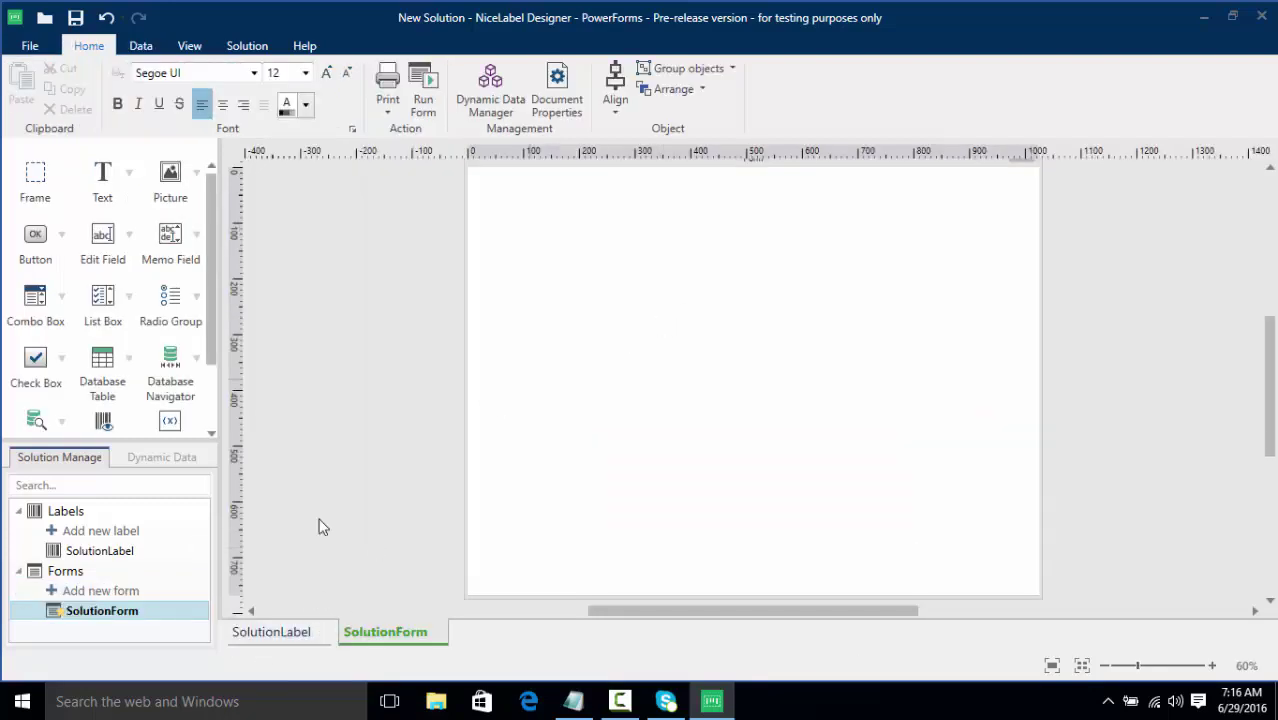
pyautogui.click(287, 630)
pyautogui.click(380, 636)
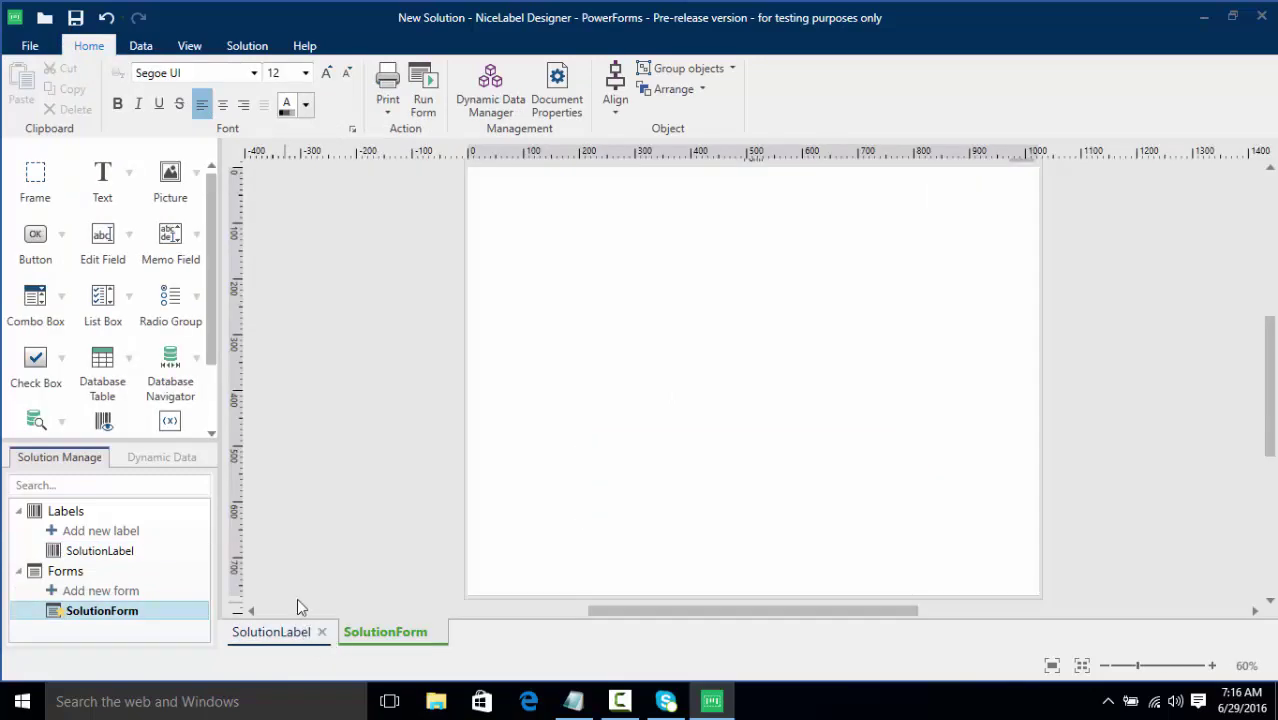
# Place the Pasta database table on the form, widened to show the Package column and taller
pyautogui.click(130, 360)
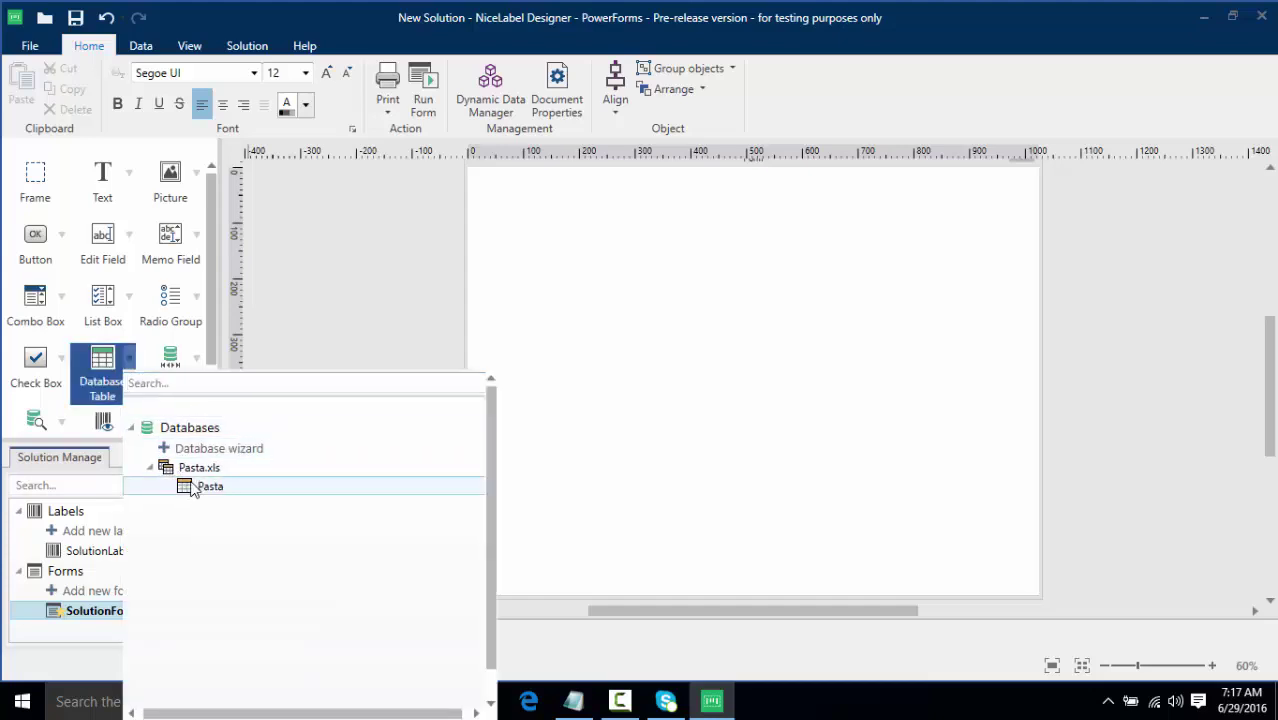
pyautogui.click(195, 486)
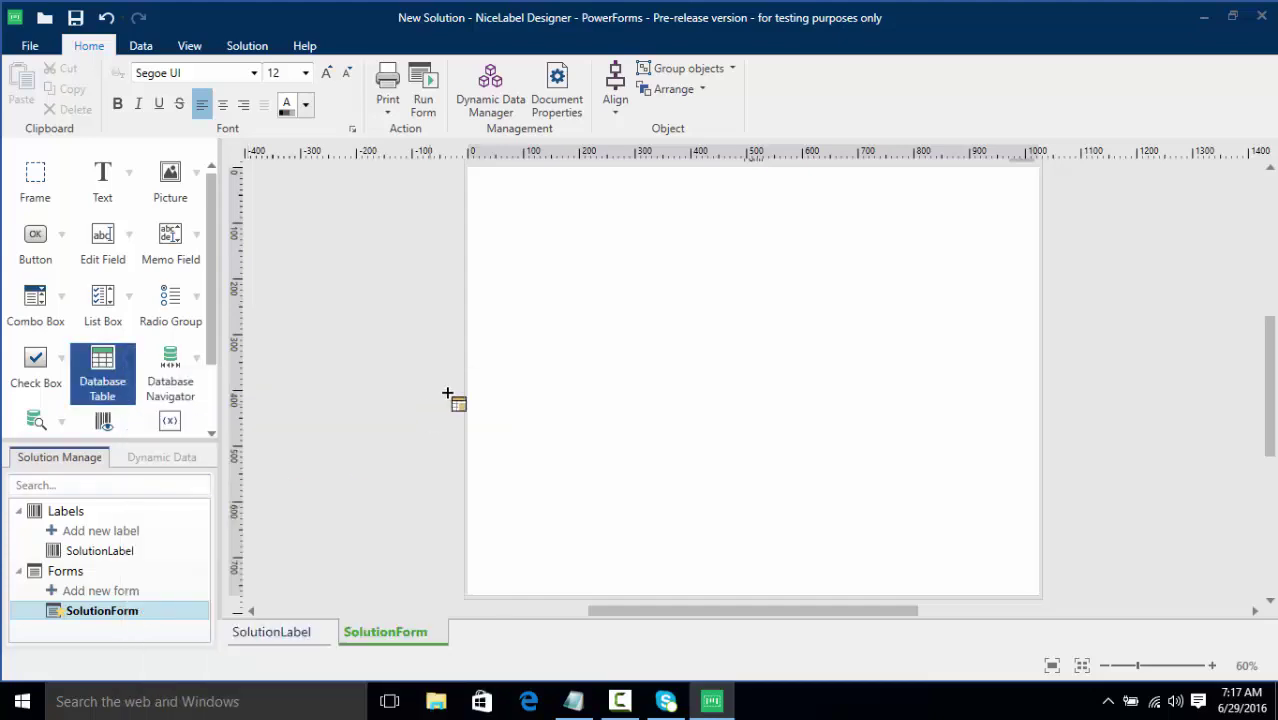
pyautogui.click(499, 203)
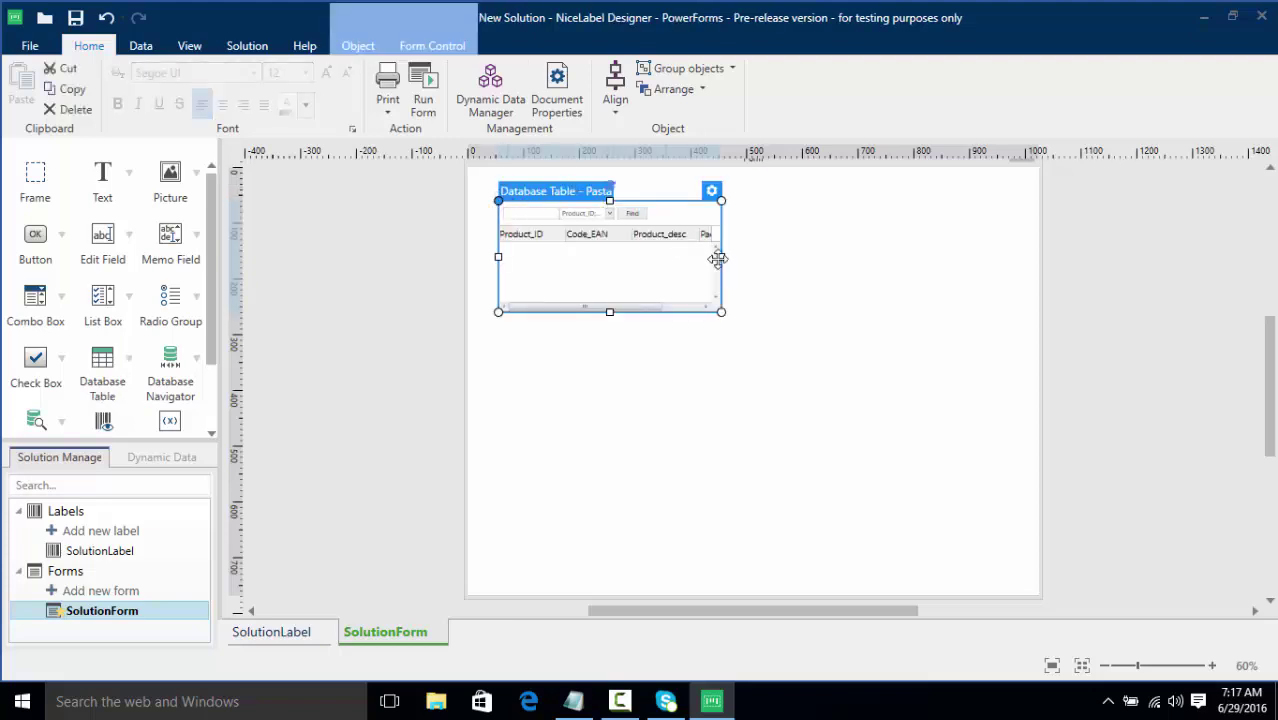
pyautogui.moveTo(720, 312); pyautogui.dragTo(761, 307)
pyautogui.moveTo(630, 307); pyautogui.dragTo(629, 336)
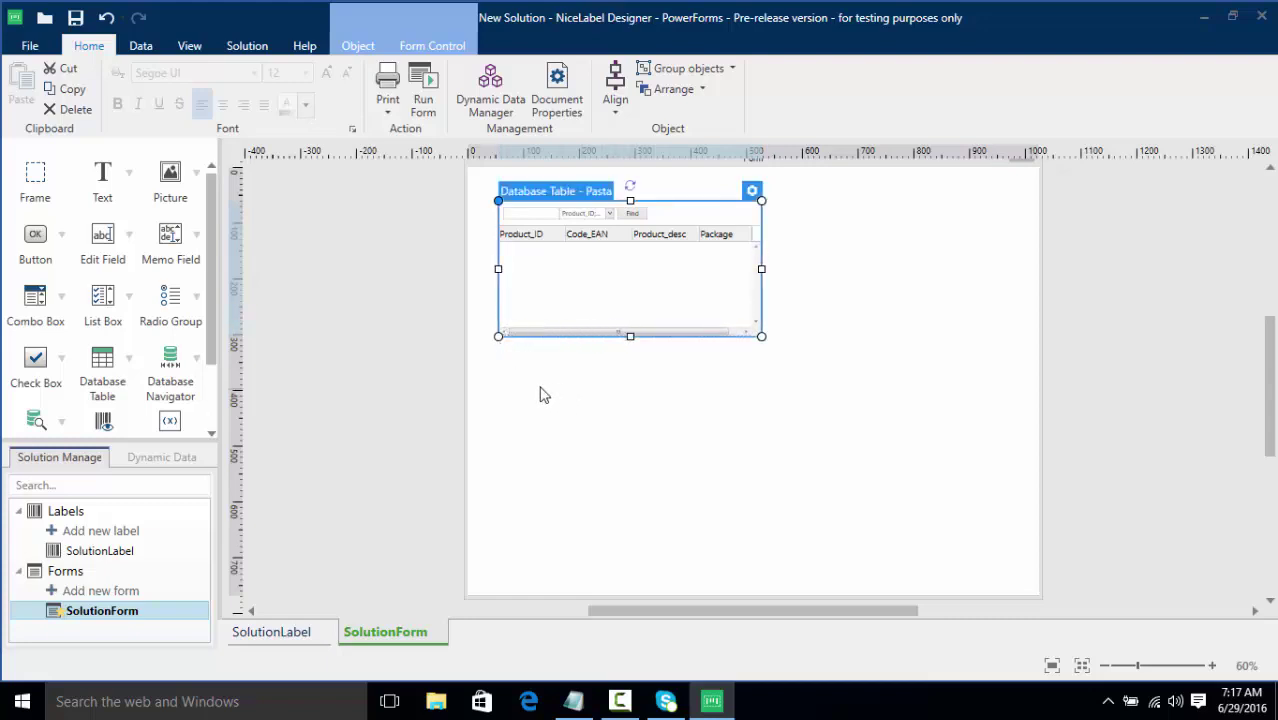
pyautogui.moveTo(211, 274); pyautogui.dragTo(199, 324)
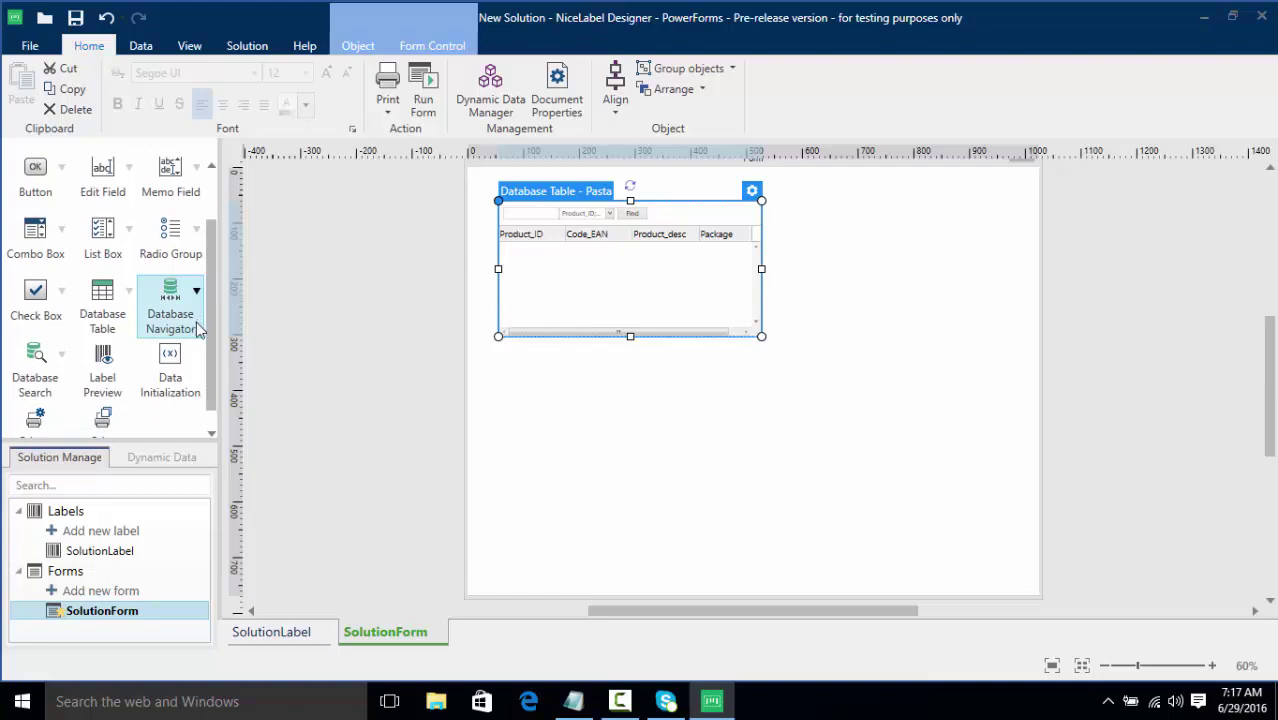
# Draw a label preview beside the table, matching the table's height
pyautogui.click(113, 369)
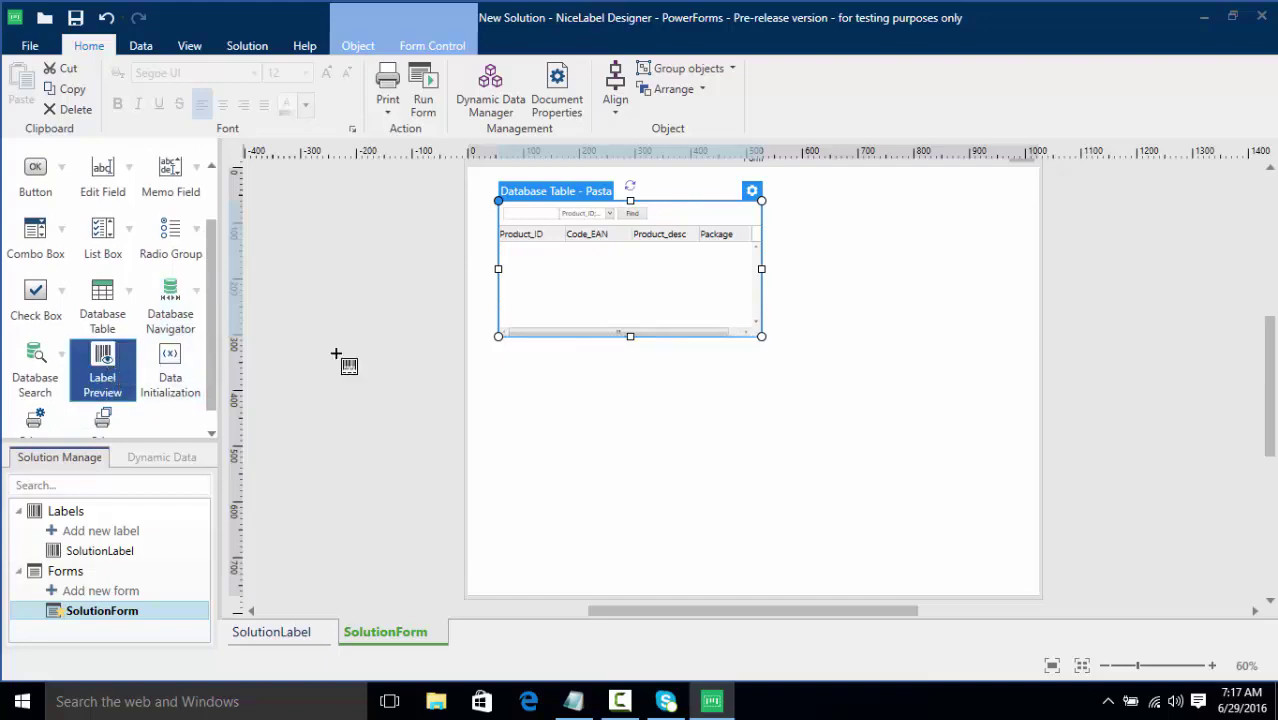
pyautogui.click(851, 209)
pyautogui.moveTo(964, 269); pyautogui.dragTo(919, 264)
pyautogui.moveTo(918, 369); pyautogui.dragTo(915, 338)
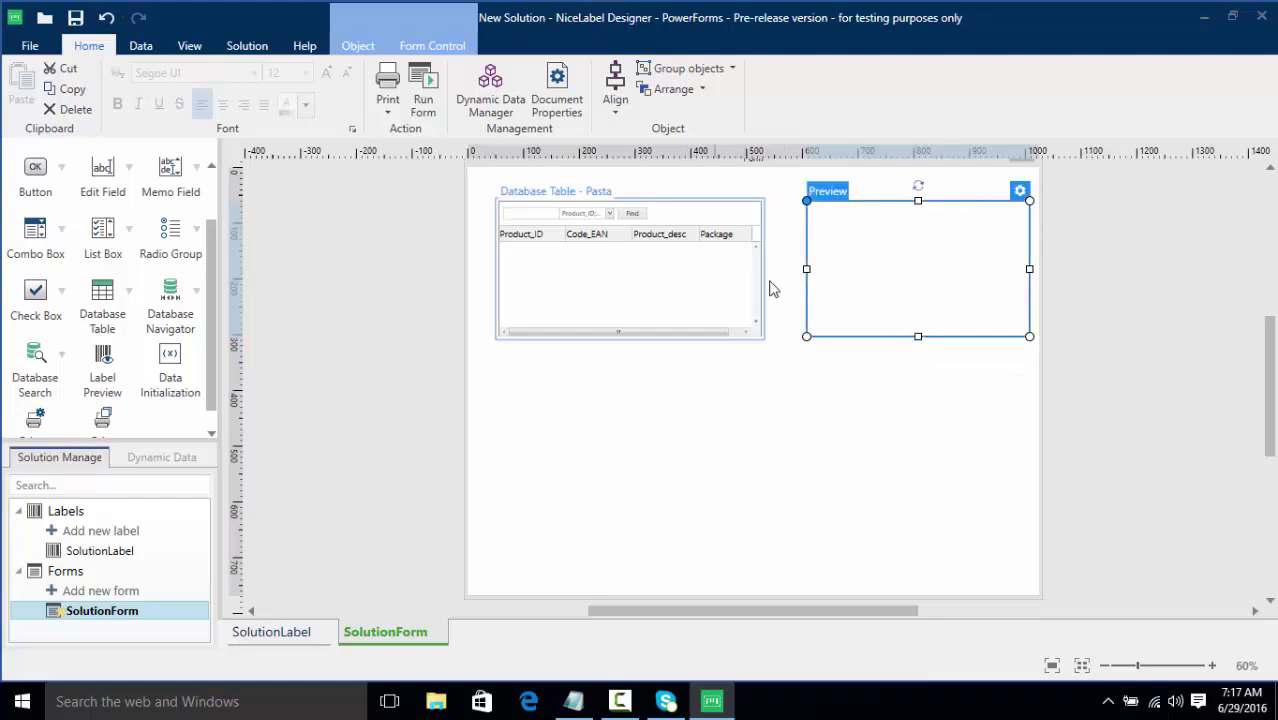
# Link the label preview to SolutionLabel so it shows the CAS006 CASONCELLI ALLA CARNE 250G record
pyautogui.doubleClick(901, 289)
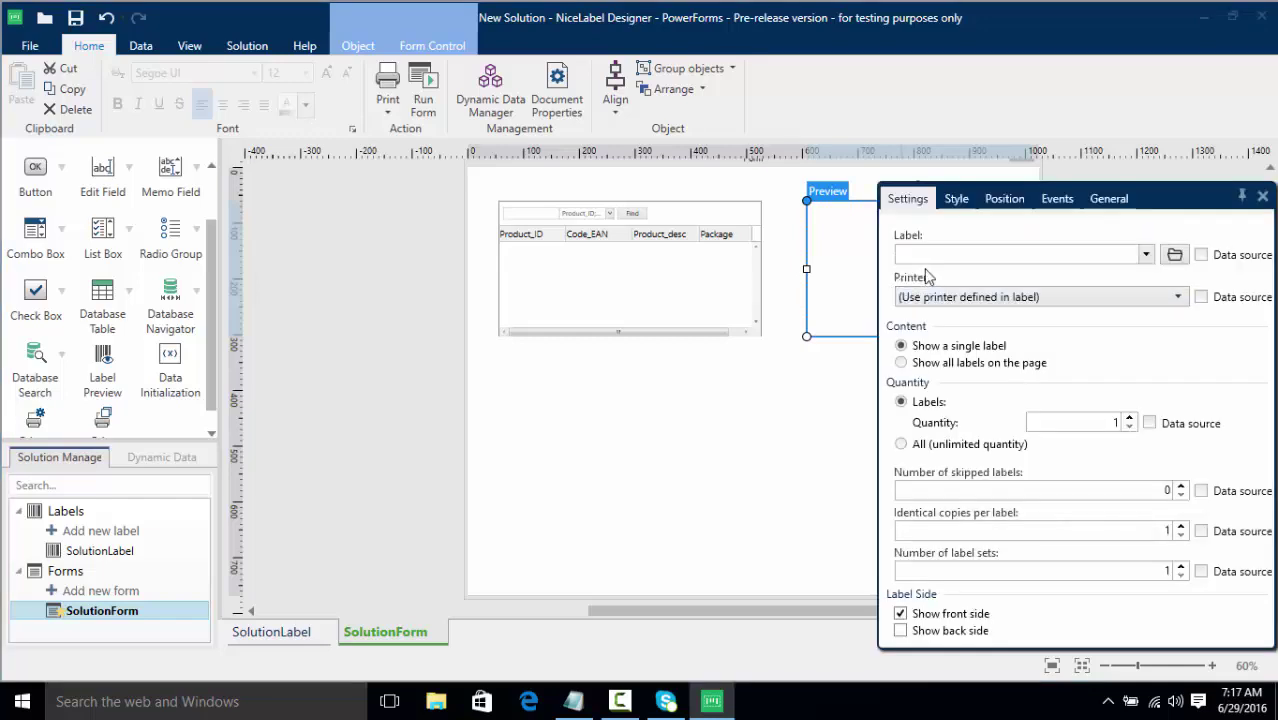
pyautogui.click(1175, 255)
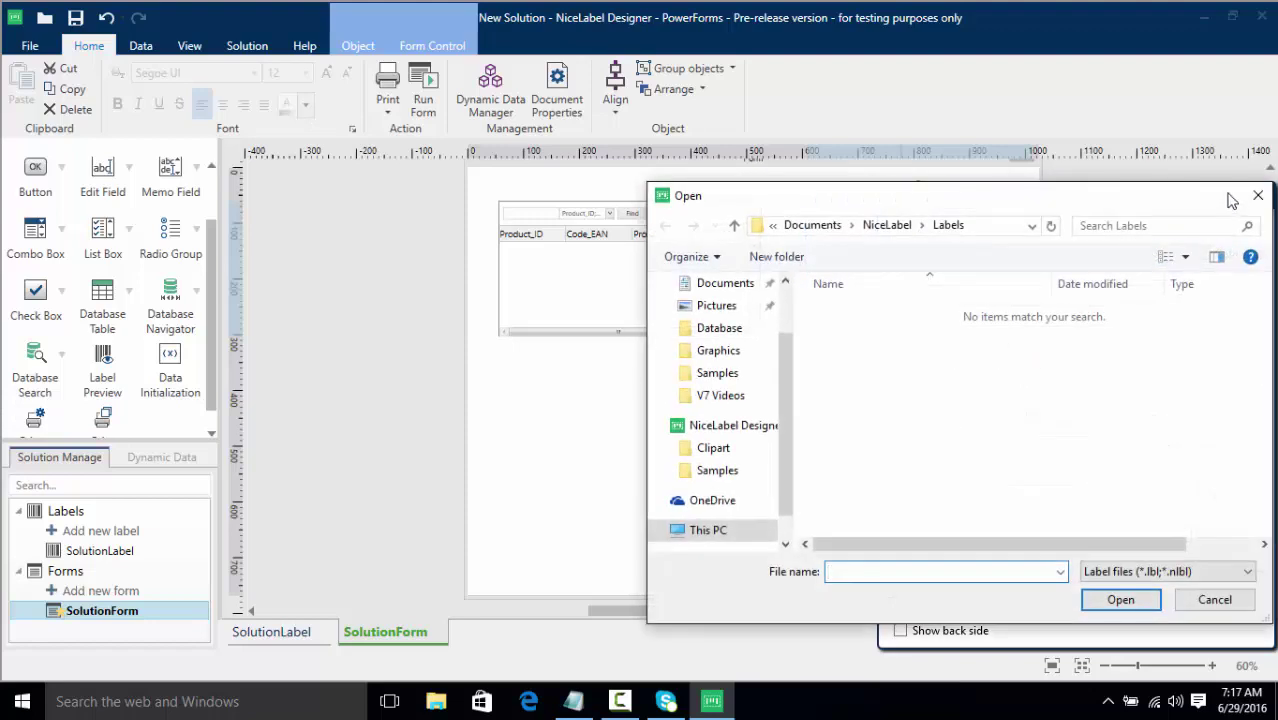
pyautogui.click(1259, 197)
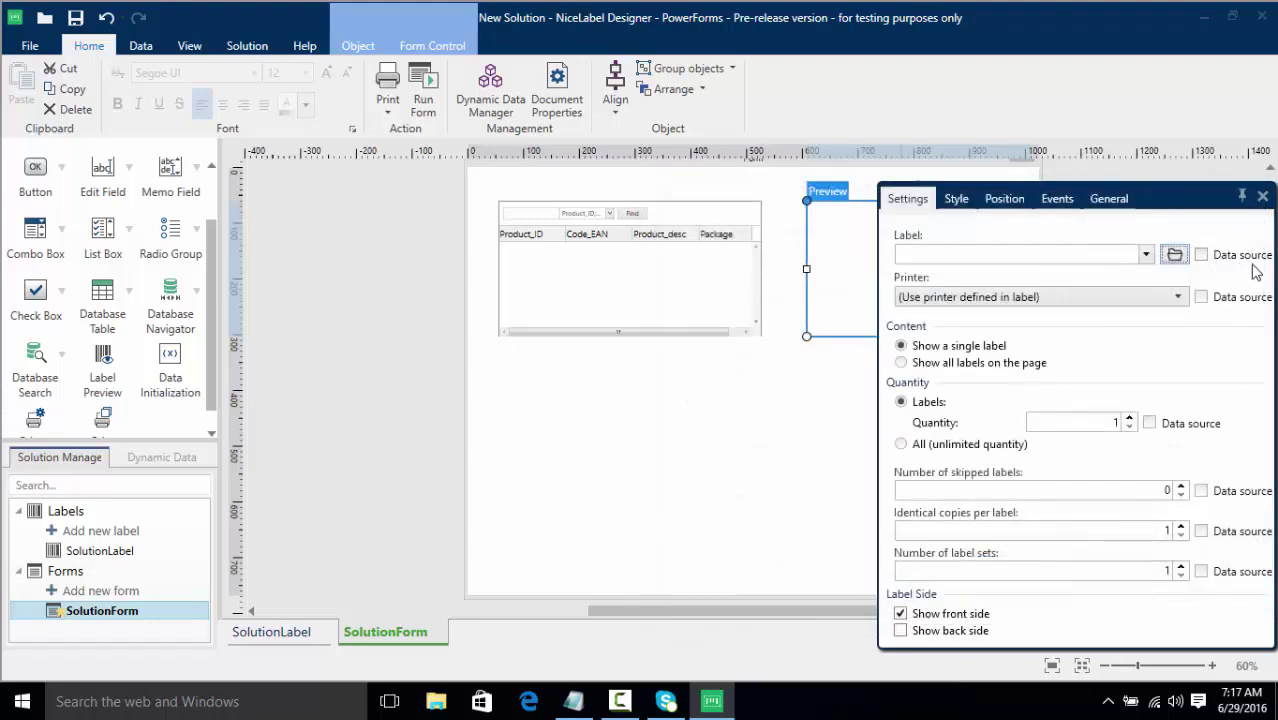
pyautogui.click(1146, 256)
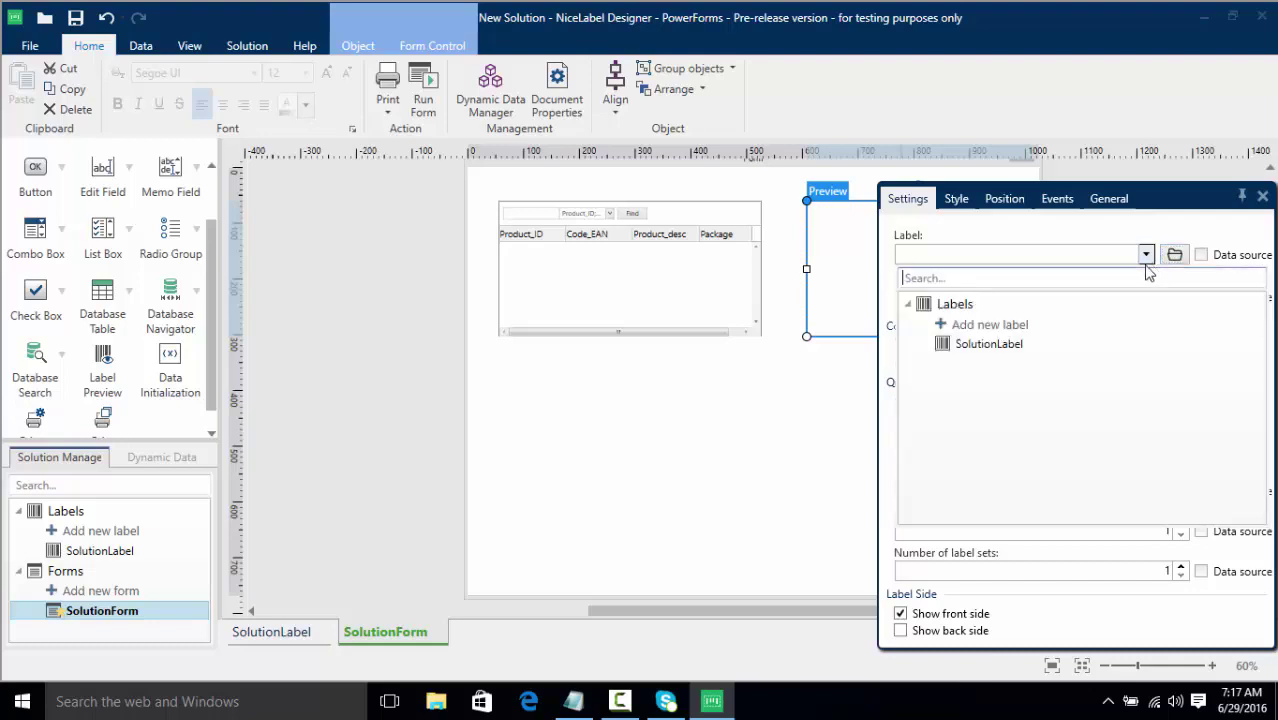
pyautogui.click(987, 346)
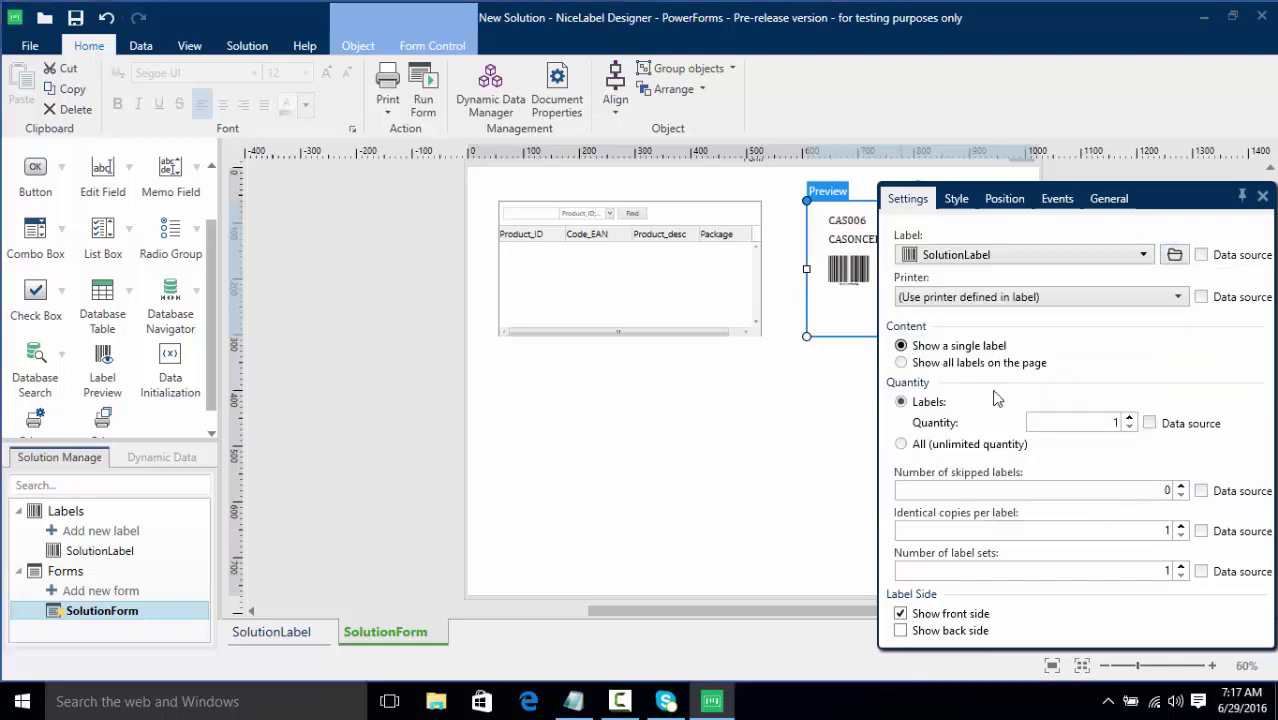
pyautogui.click(752, 501)
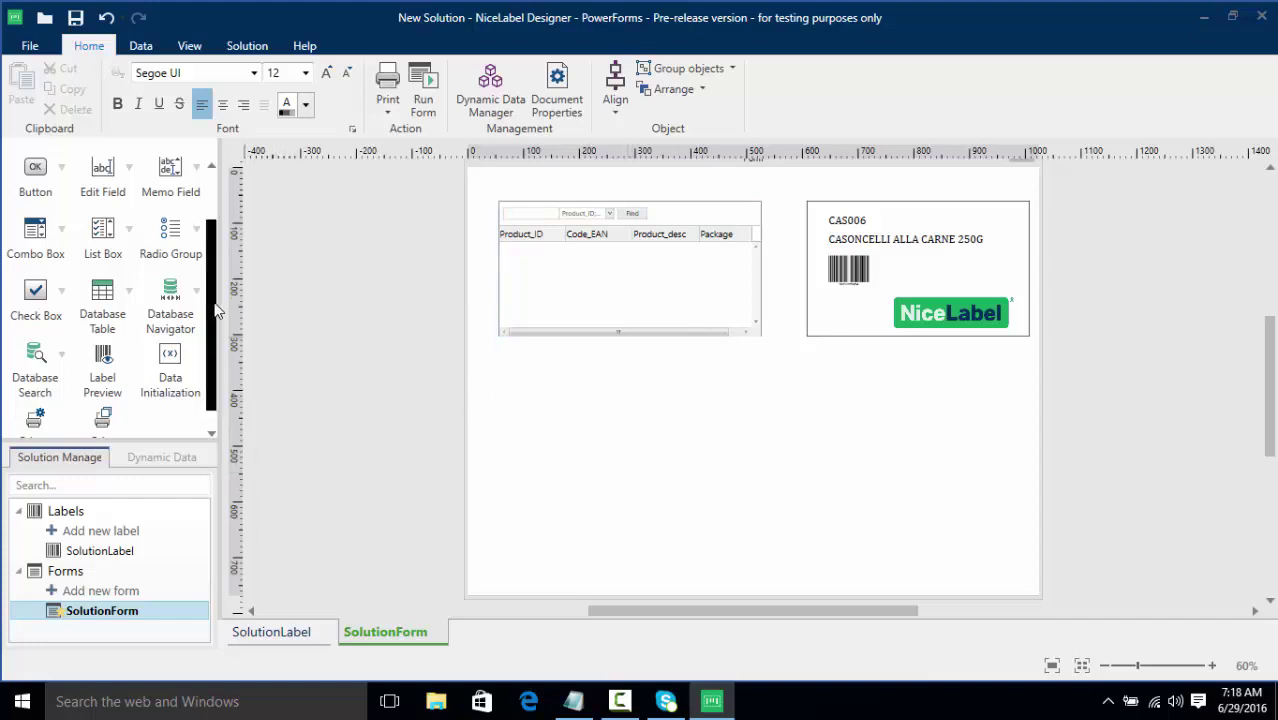
pyautogui.scroll(-1, 203, 320)
# Add an enlarged button with the fixed caption 'Print' and move it under the label preview
pyautogui.scroll(2, 203, 320)
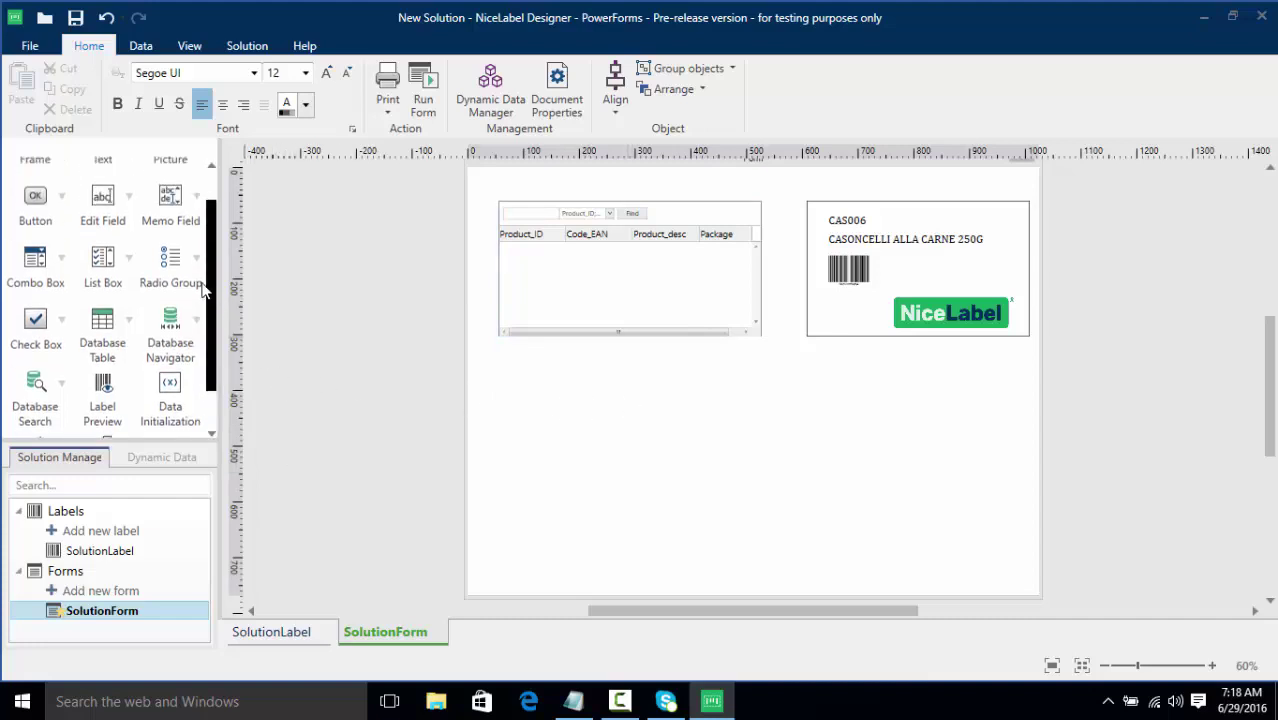
pyautogui.click(36, 205)
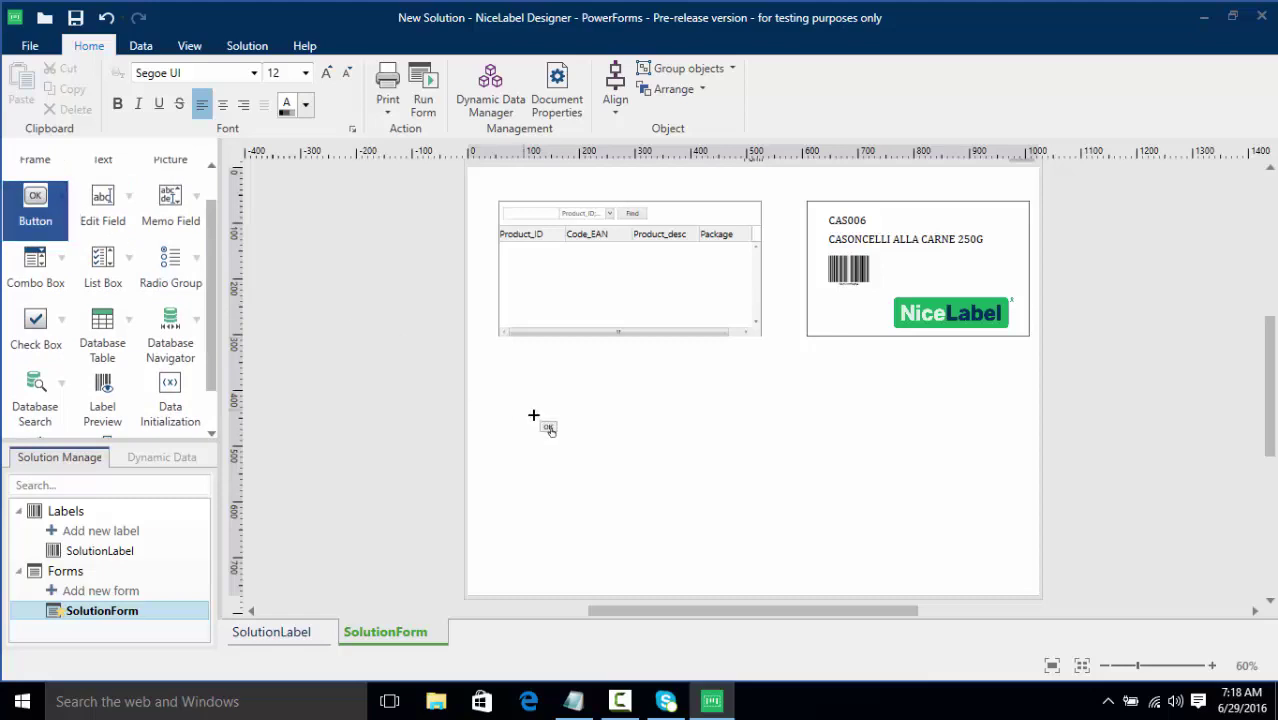
pyautogui.click(724, 451)
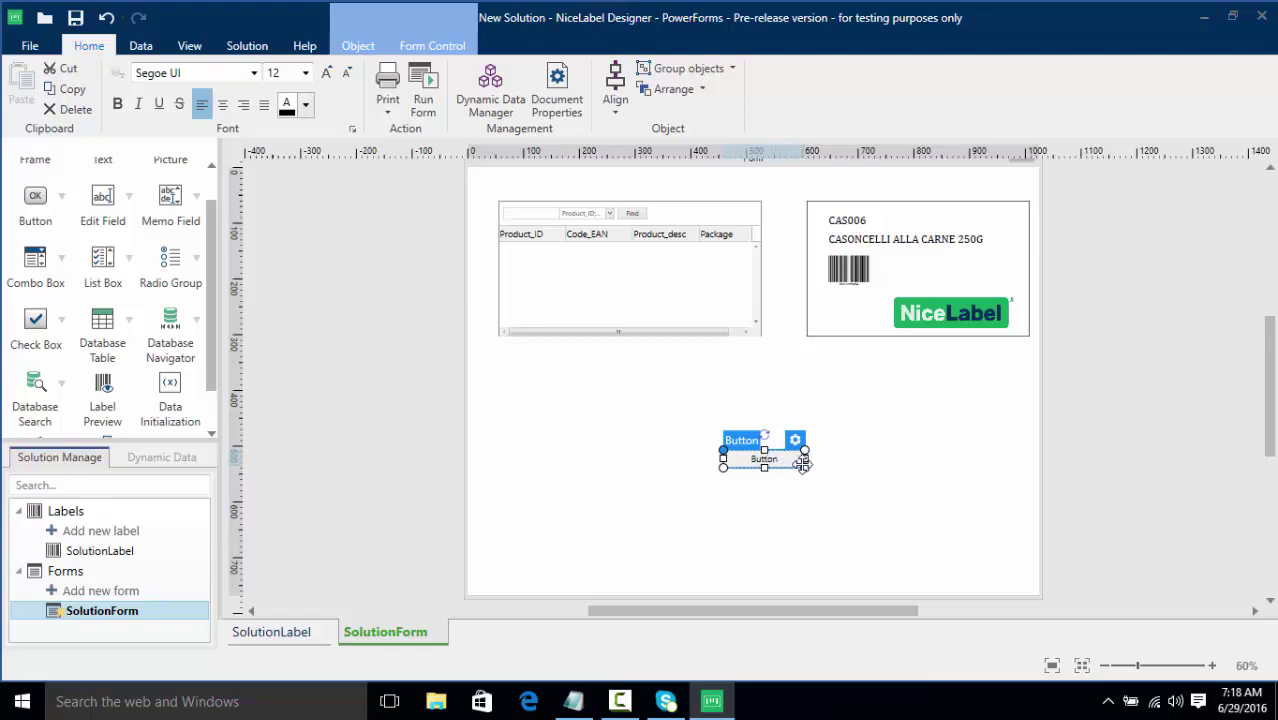
pyautogui.moveTo(804, 467); pyautogui.dragTo(816, 491)
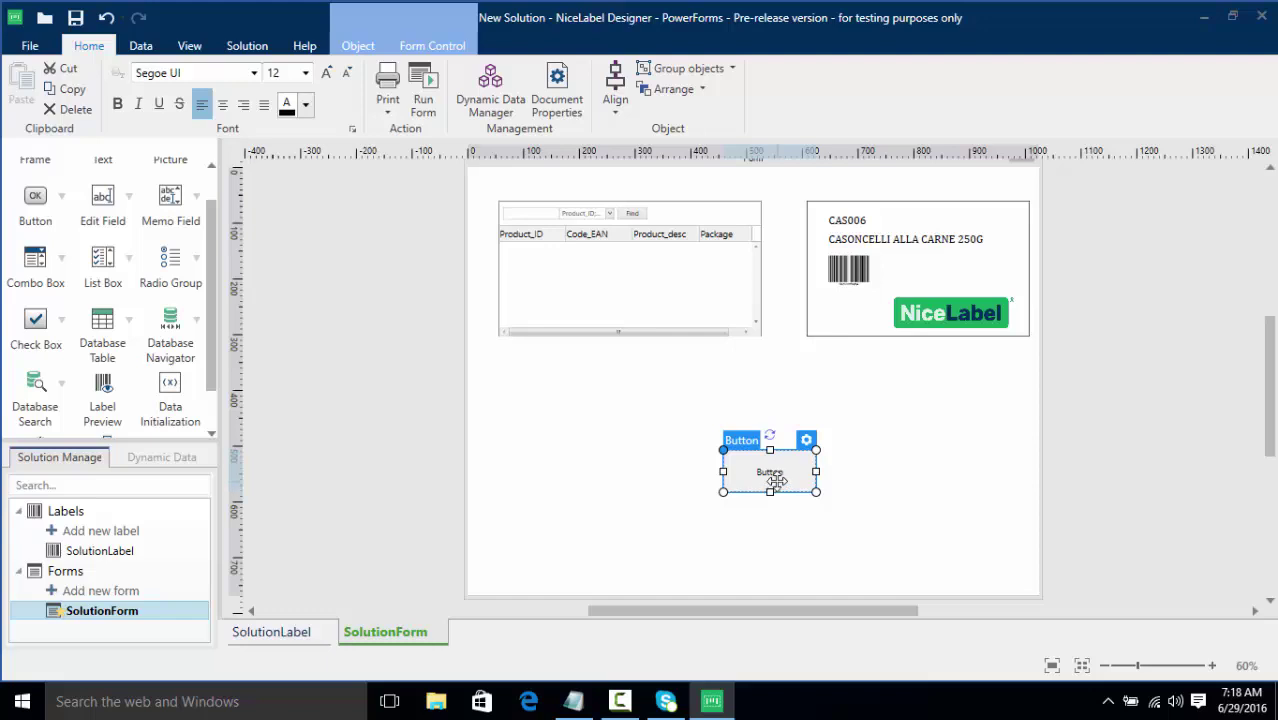
pyautogui.doubleClick(777, 481)
pyautogui.click(851, 289)
pyautogui.hotkey('ctrl', 'a')
pyautogui.write('P')
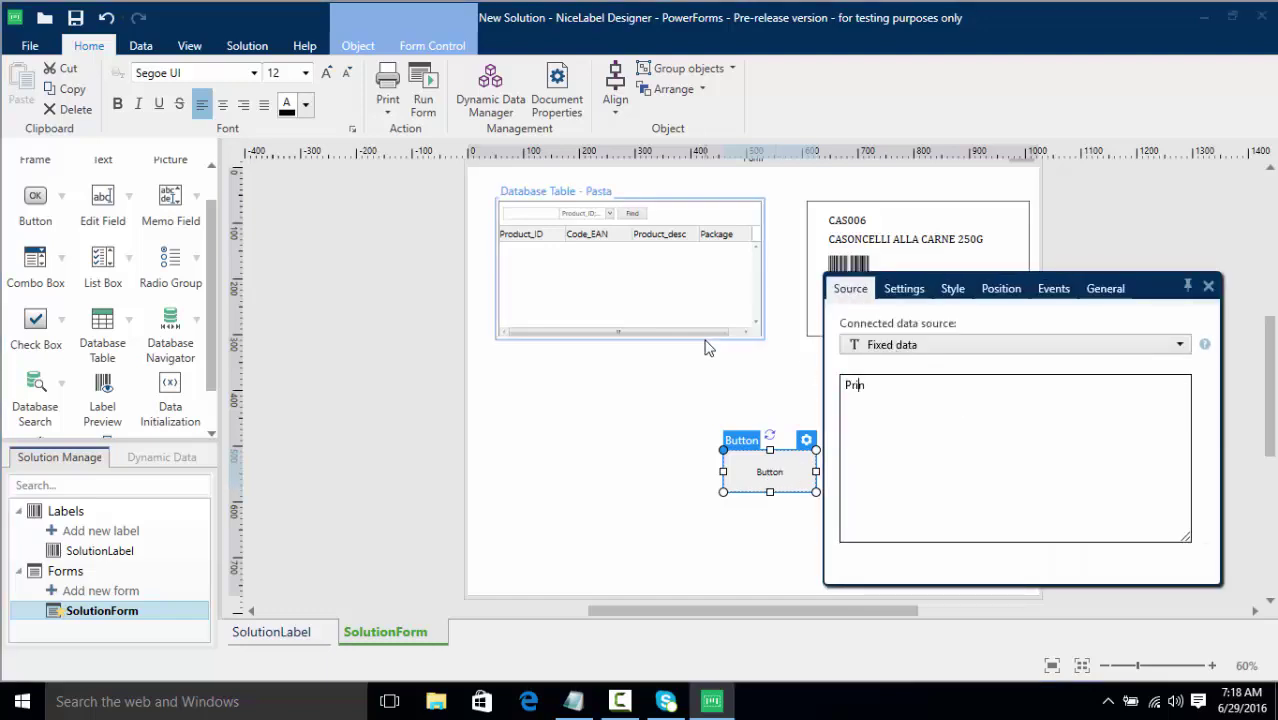
pyautogui.write('rint')
pyautogui.click(650, 447)
pyautogui.moveTo(782, 478); pyautogui.dragTo(855, 461)
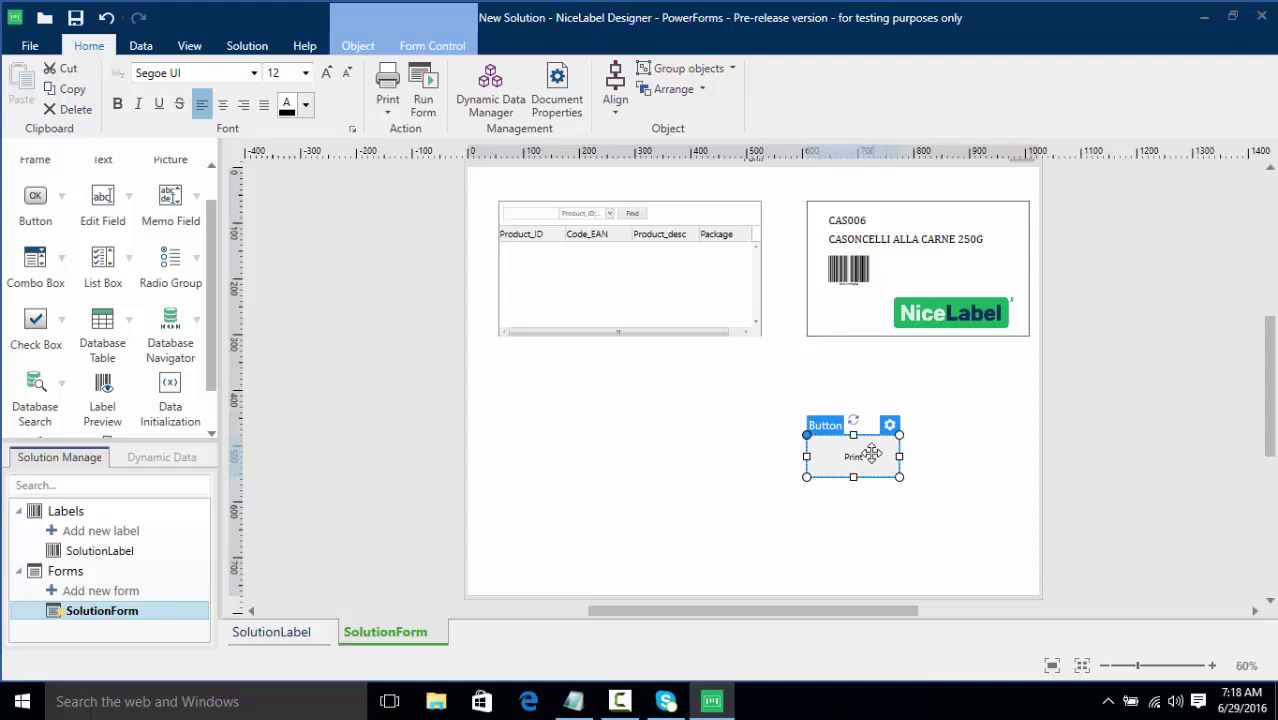
pyautogui.doubleClick(872, 454)
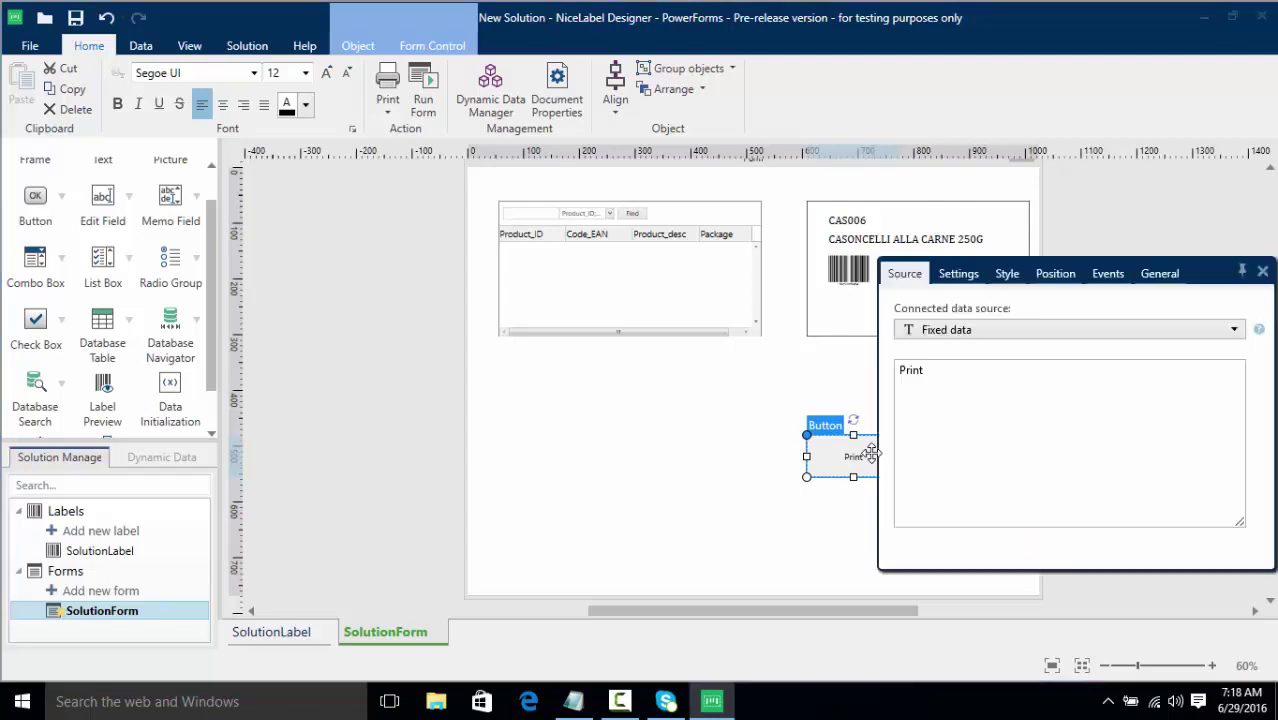
# Give the Print button's On Click event an Open Label action for SolutionLabel
pyautogui.click(1094, 282)
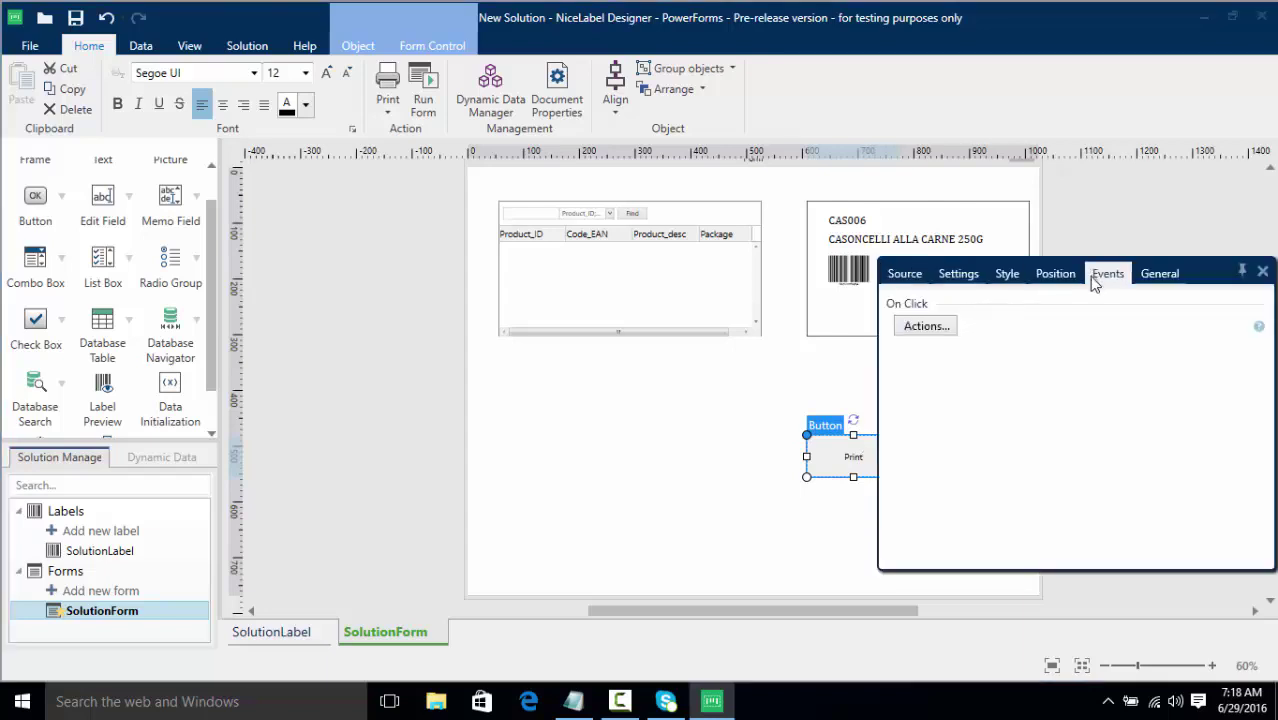
pyautogui.click(942, 333)
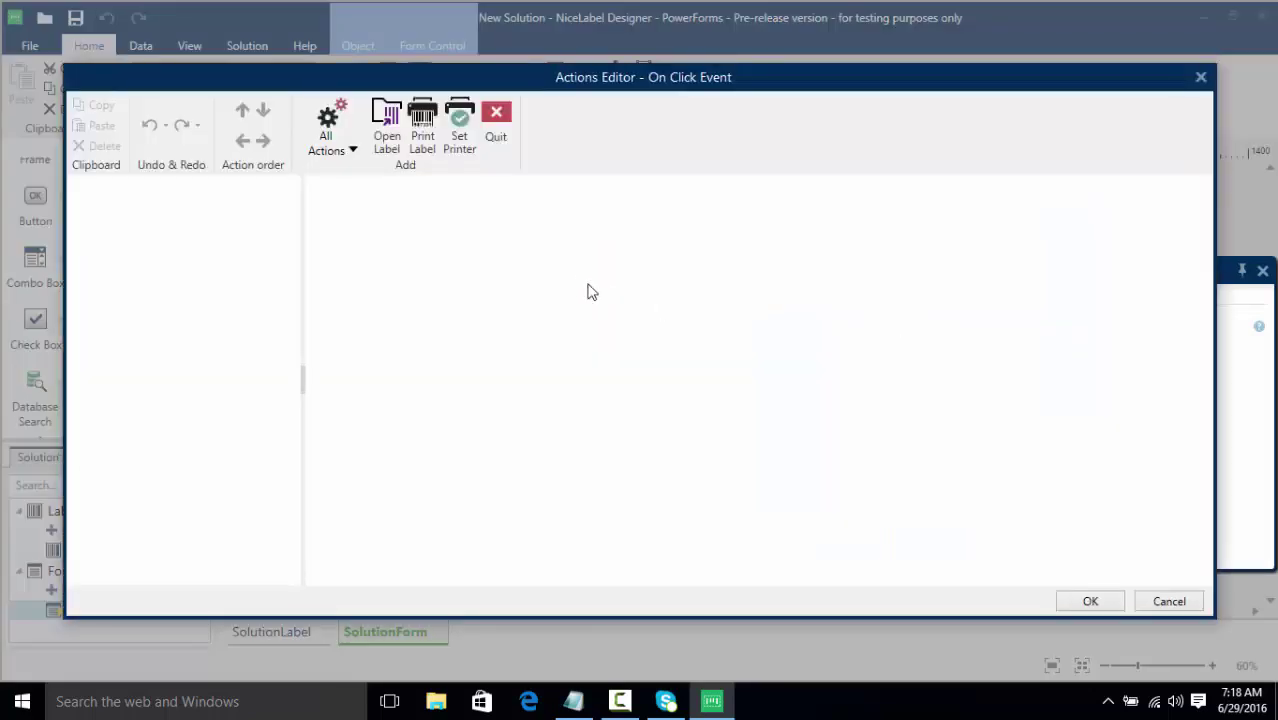
pyautogui.click(347, 149)
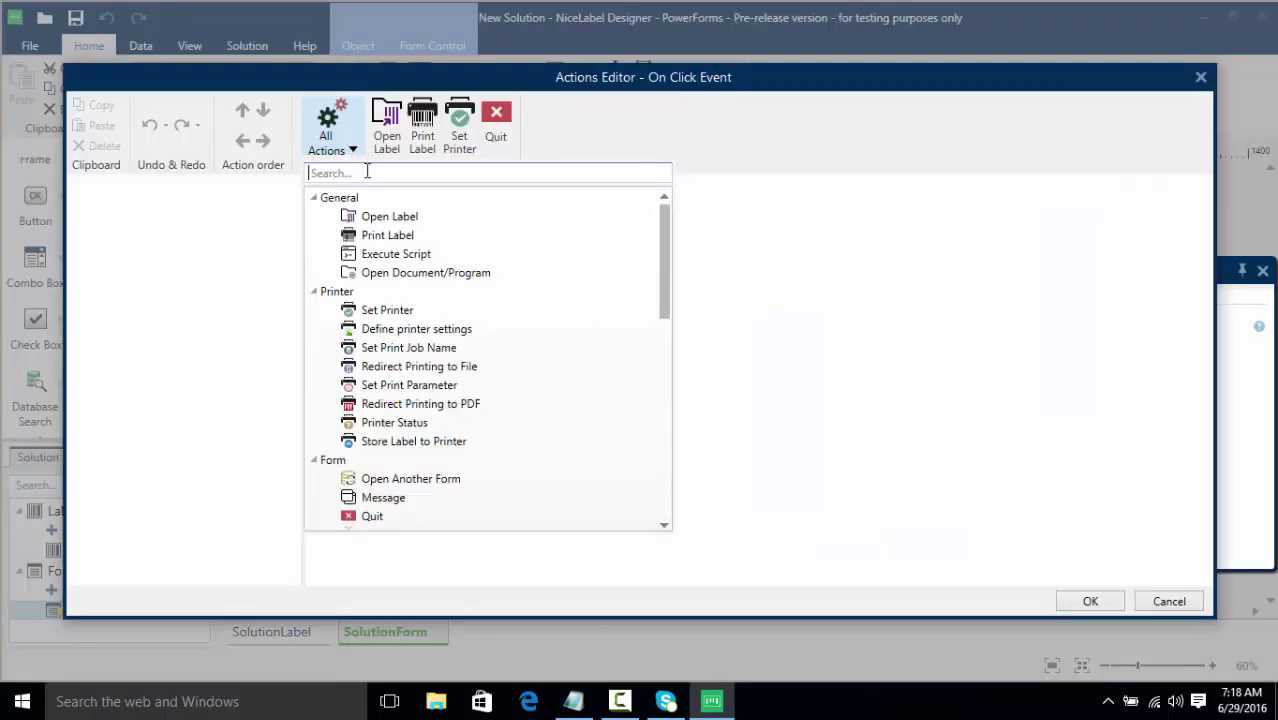
pyautogui.scroll(-7, 397, 313)
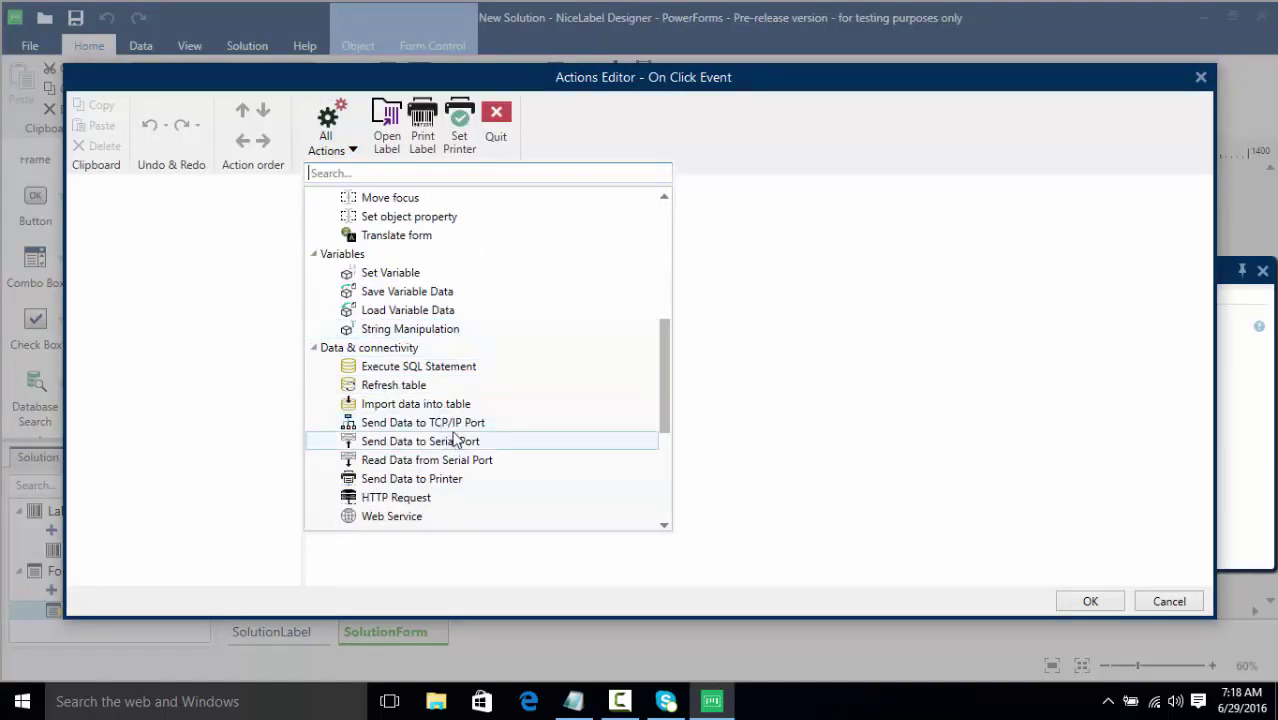
pyautogui.scroll(7, 416, 436)
pyautogui.click(728, 325)
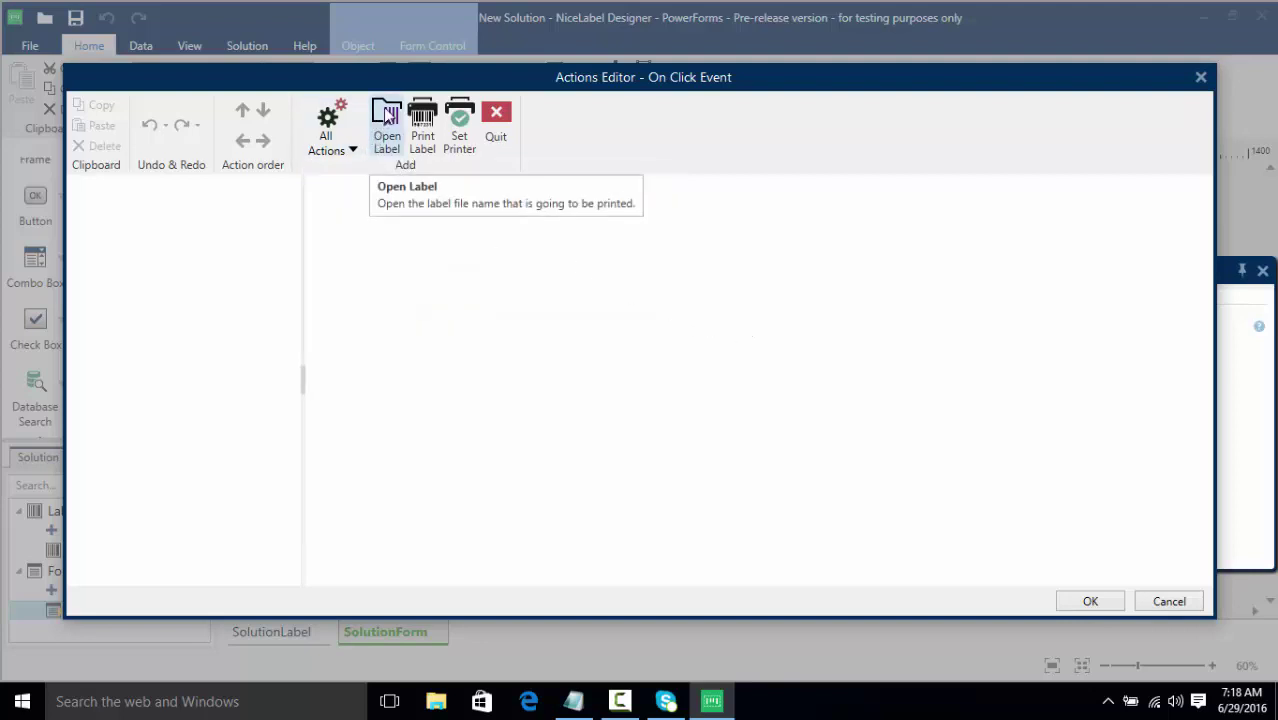
pyautogui.click(388, 158)
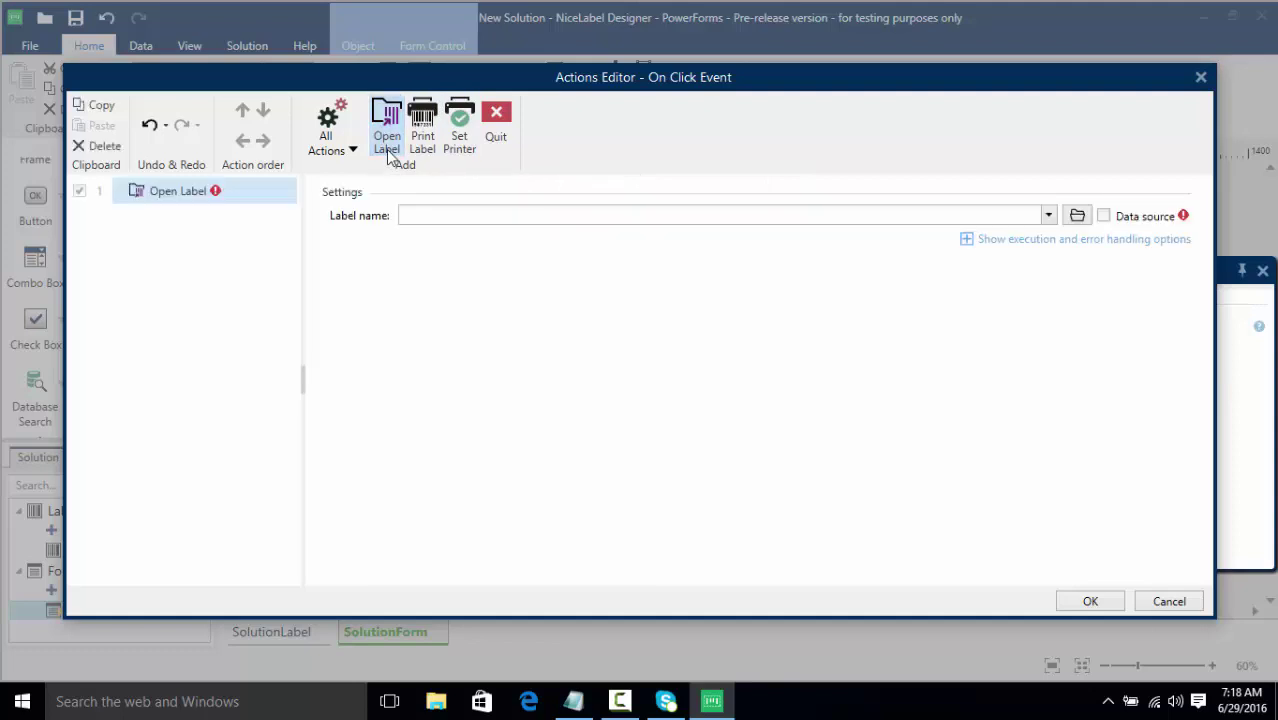
pyautogui.click(1047, 216)
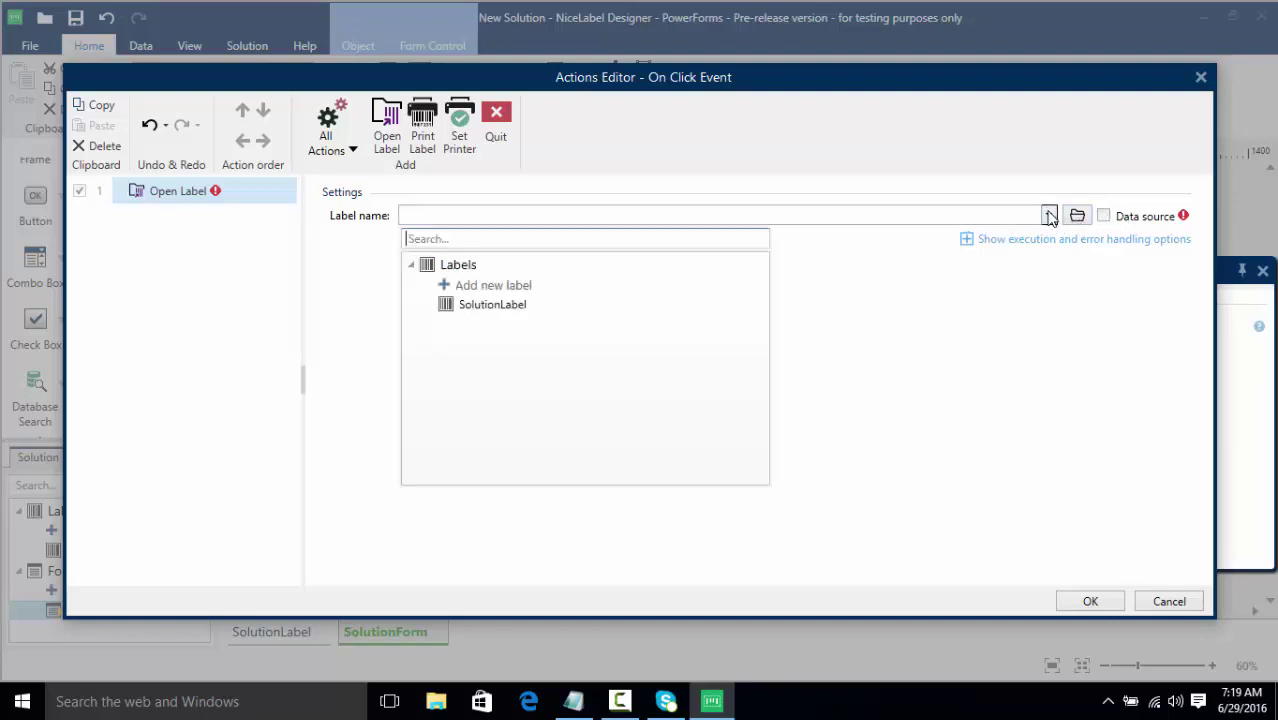
pyautogui.click(546, 304)
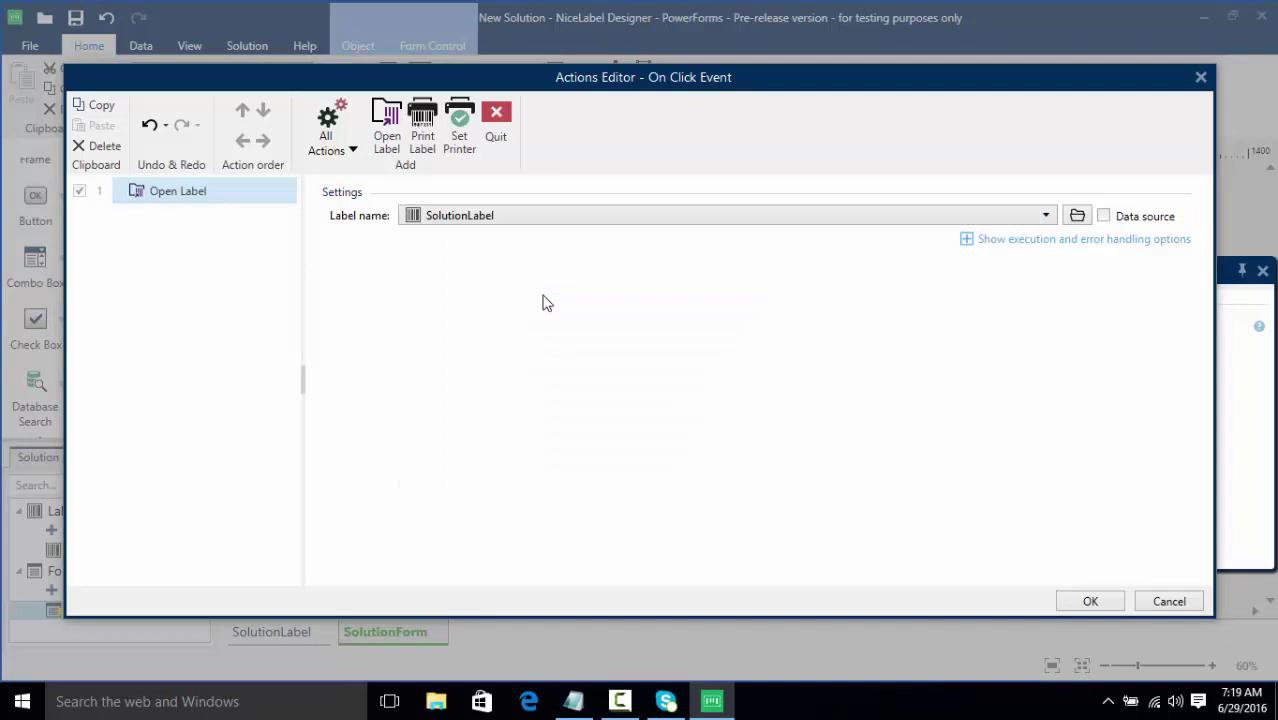
# Add Set Printer and Print Label actions after it and confirm the three actions
pyautogui.click(459, 122)
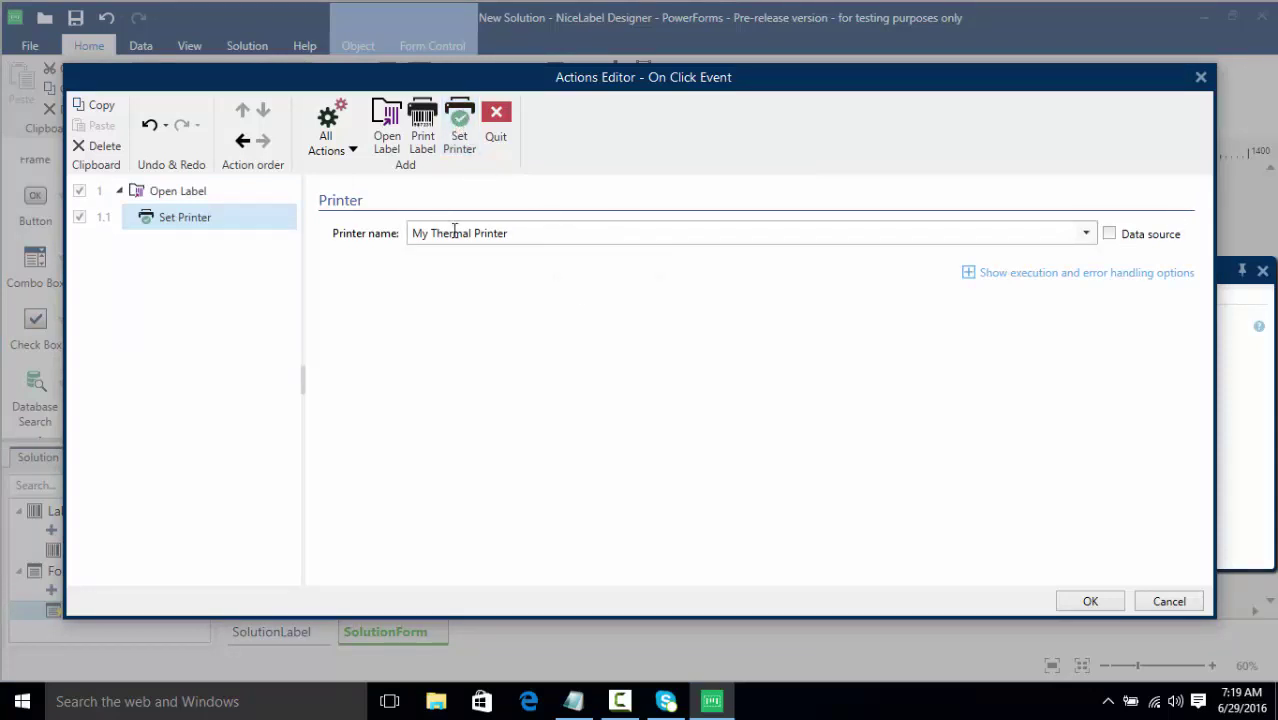
pyautogui.click(422, 122)
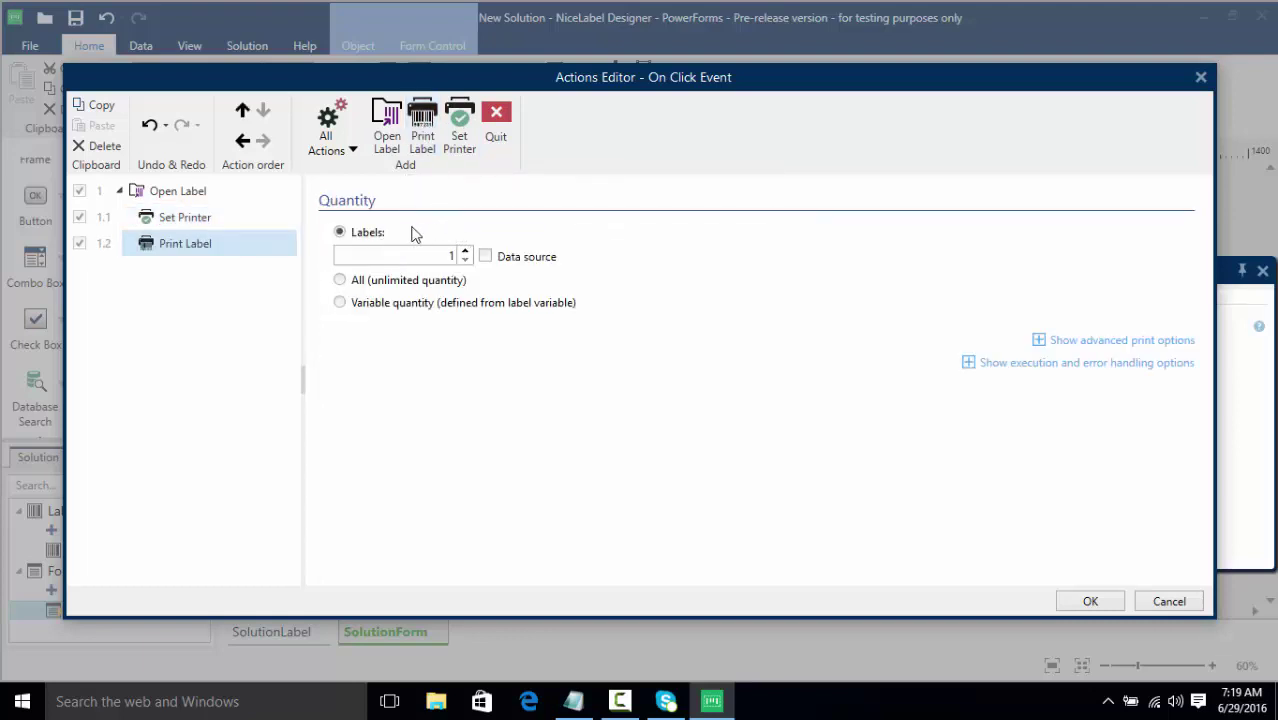
pyautogui.click(397, 252)
pyautogui.click(1089, 602)
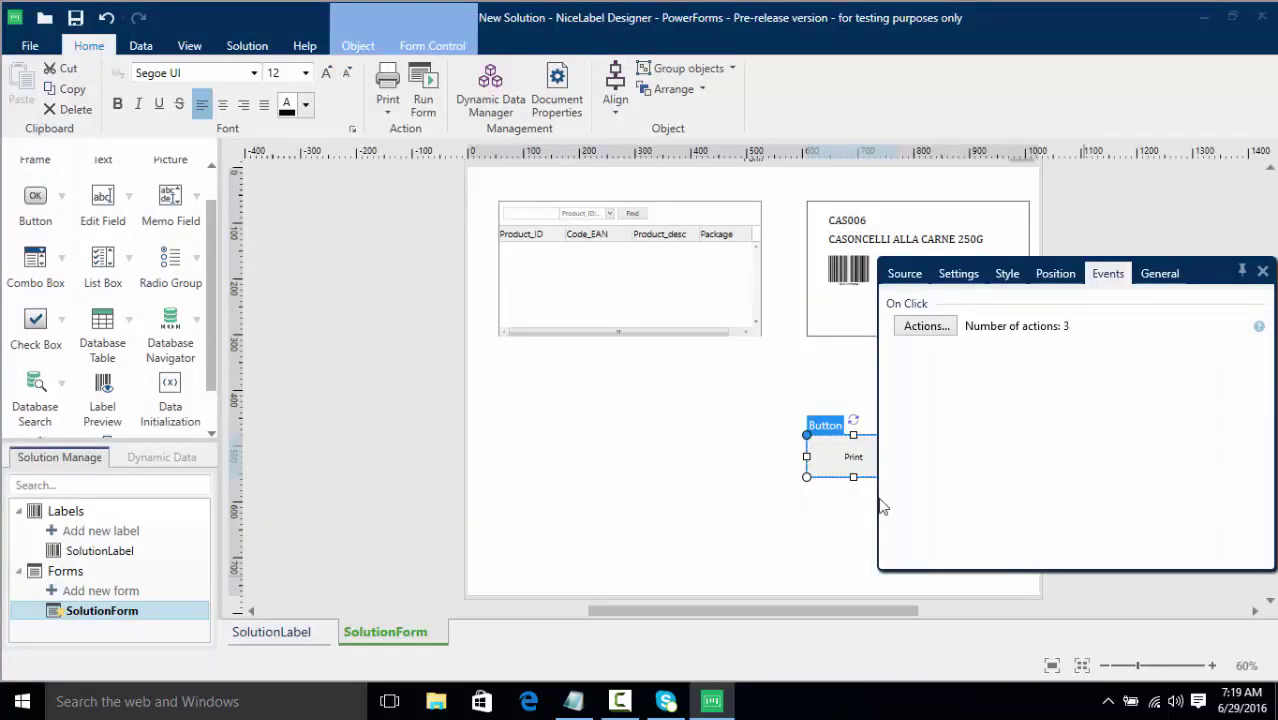
pyautogui.click(818, 542)
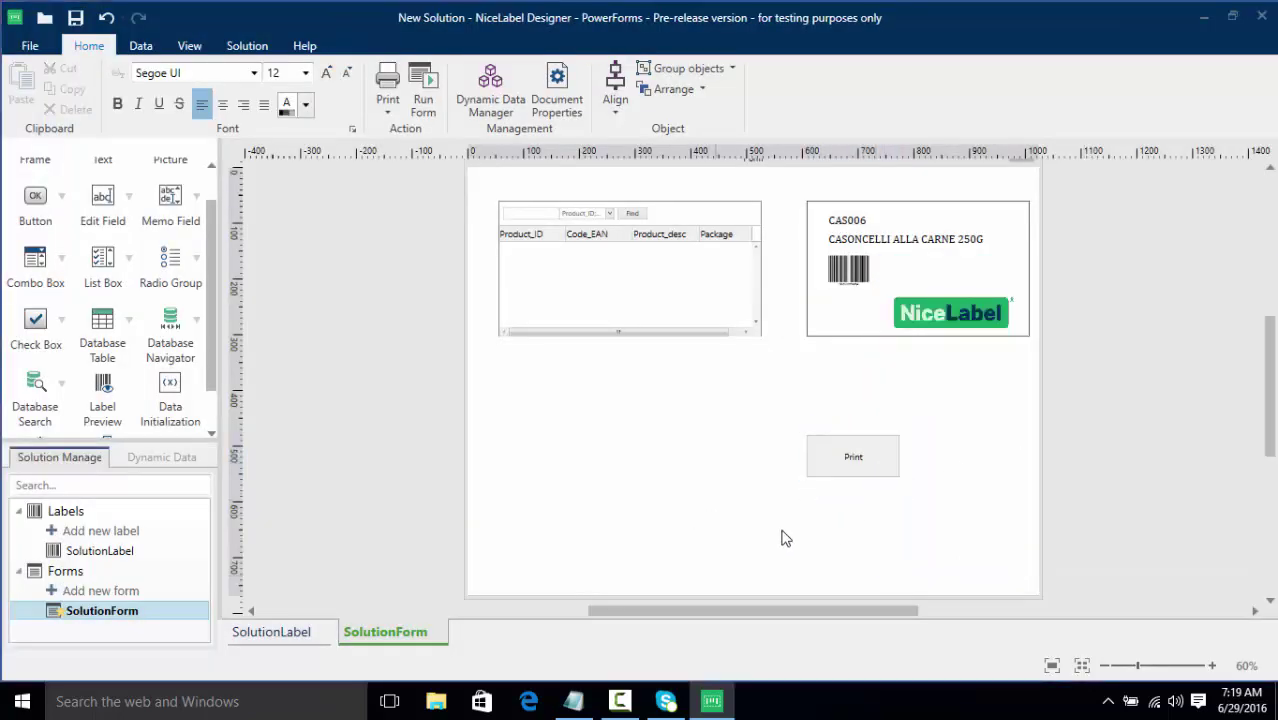
# Add a Printer Settings control (Speed, Darkness) to the form with a Print Quantity selector beneath it
pyautogui.scroll(-2, 207, 201)
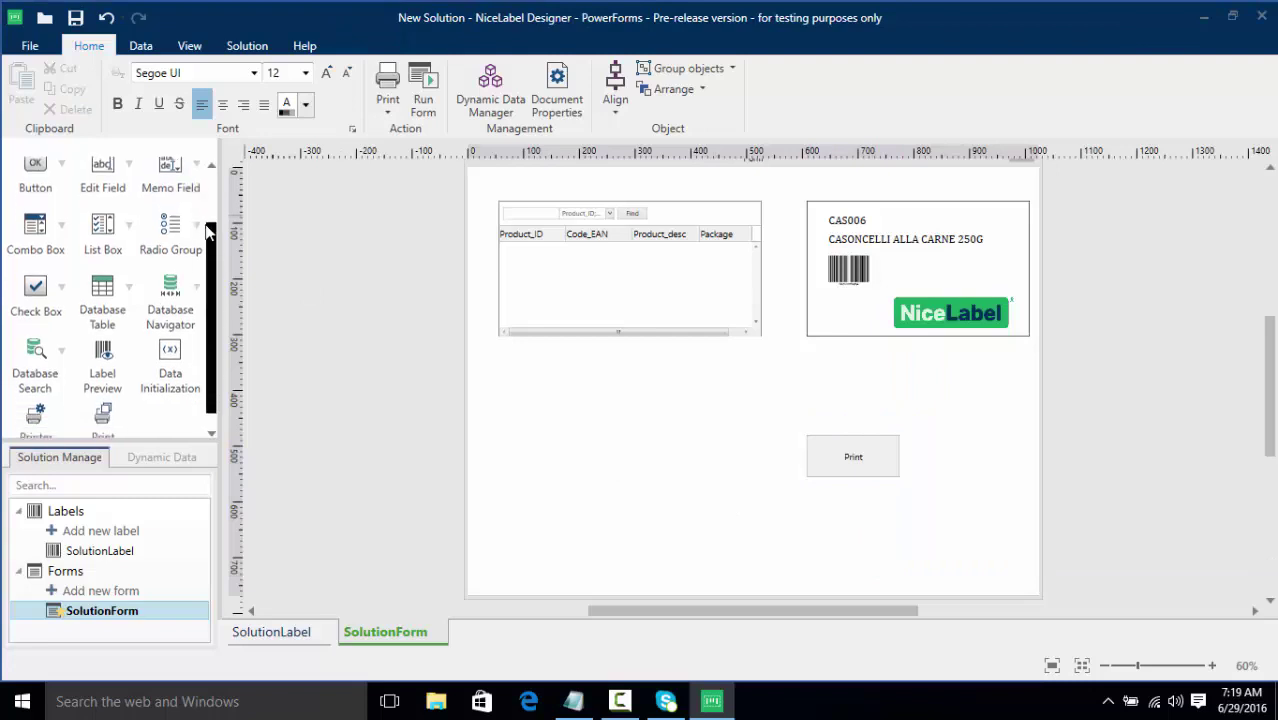
pyautogui.click(31, 405)
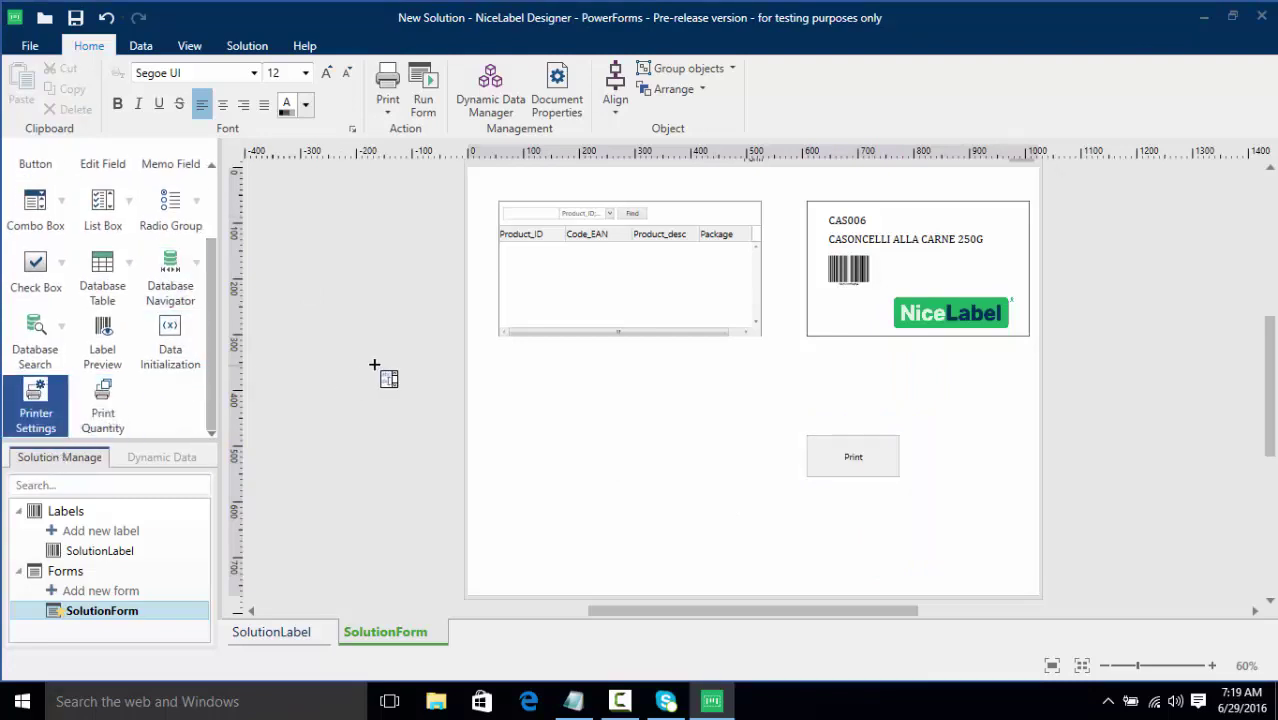
pyautogui.click(511, 411)
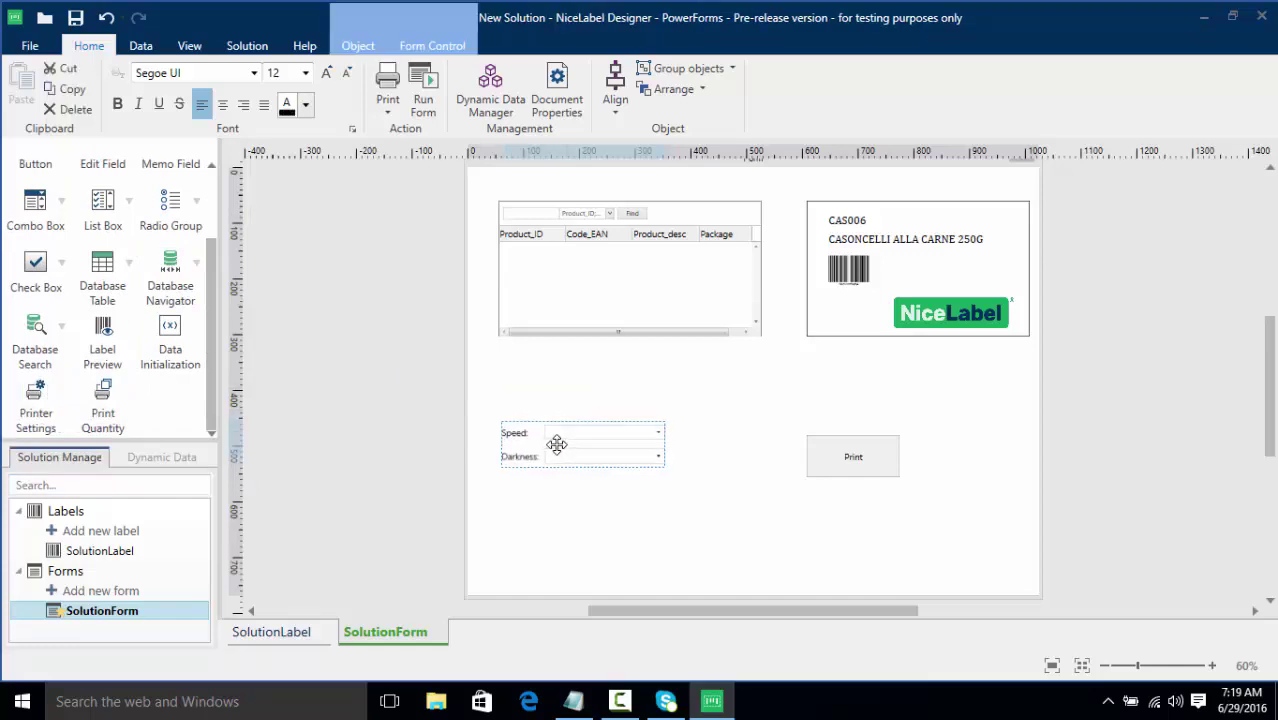
pyautogui.moveTo(551, 430); pyautogui.dragTo(553, 454)
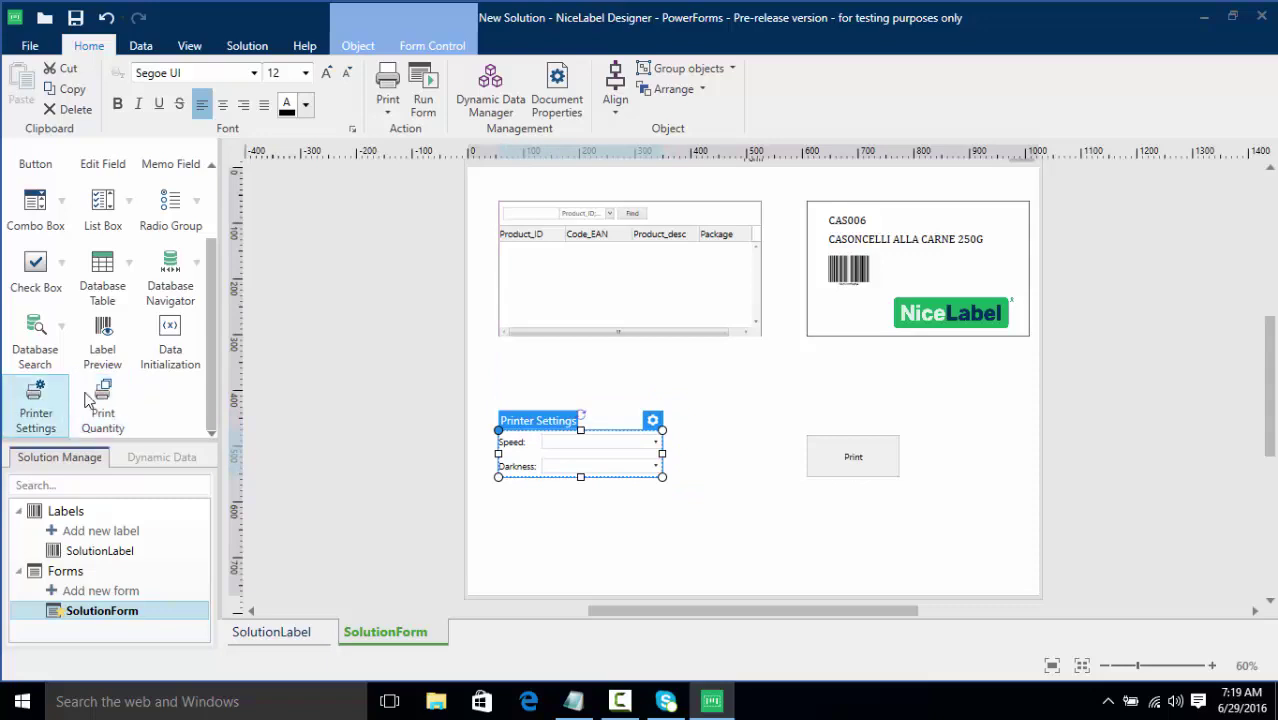
pyautogui.moveTo(107, 408); pyautogui.dragTo(533, 530)
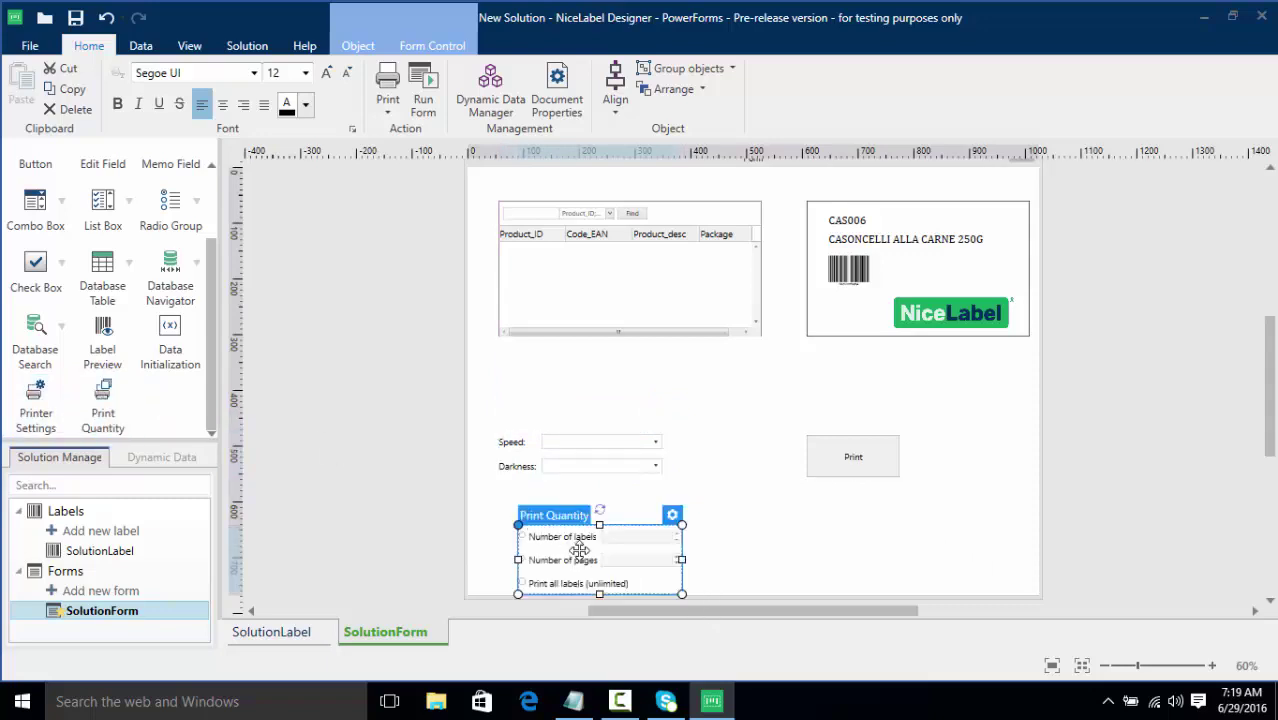
pyautogui.click(774, 565)
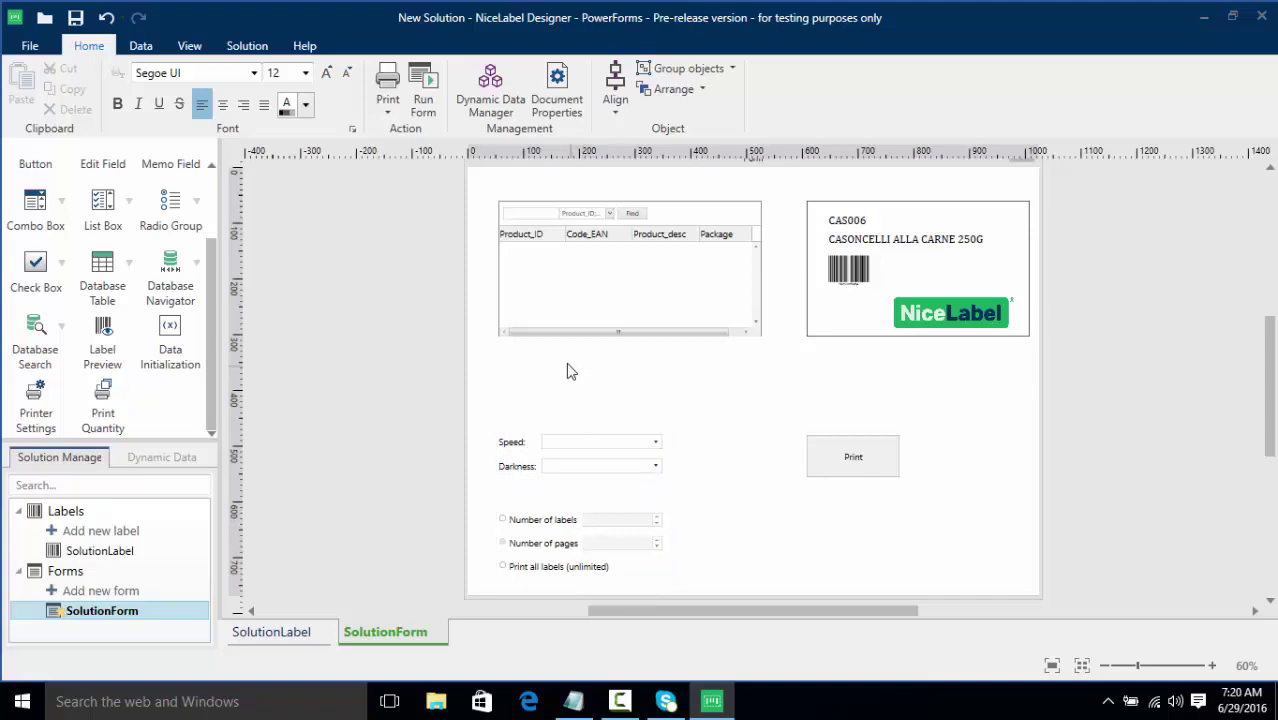
# Run the form and step from product PAS501 through PAS505, watching the label preview update
pyautogui.click(434, 96)
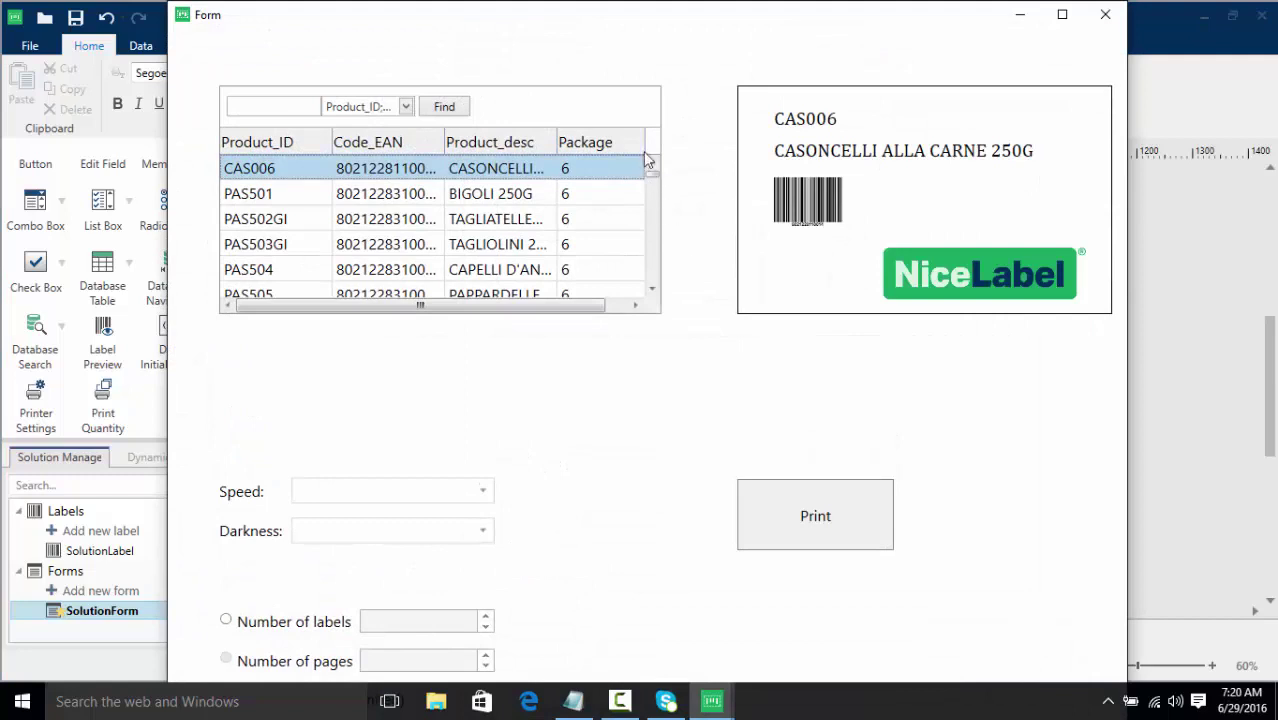
pyautogui.moveTo(1021, 191)
pyautogui.click(357, 194)
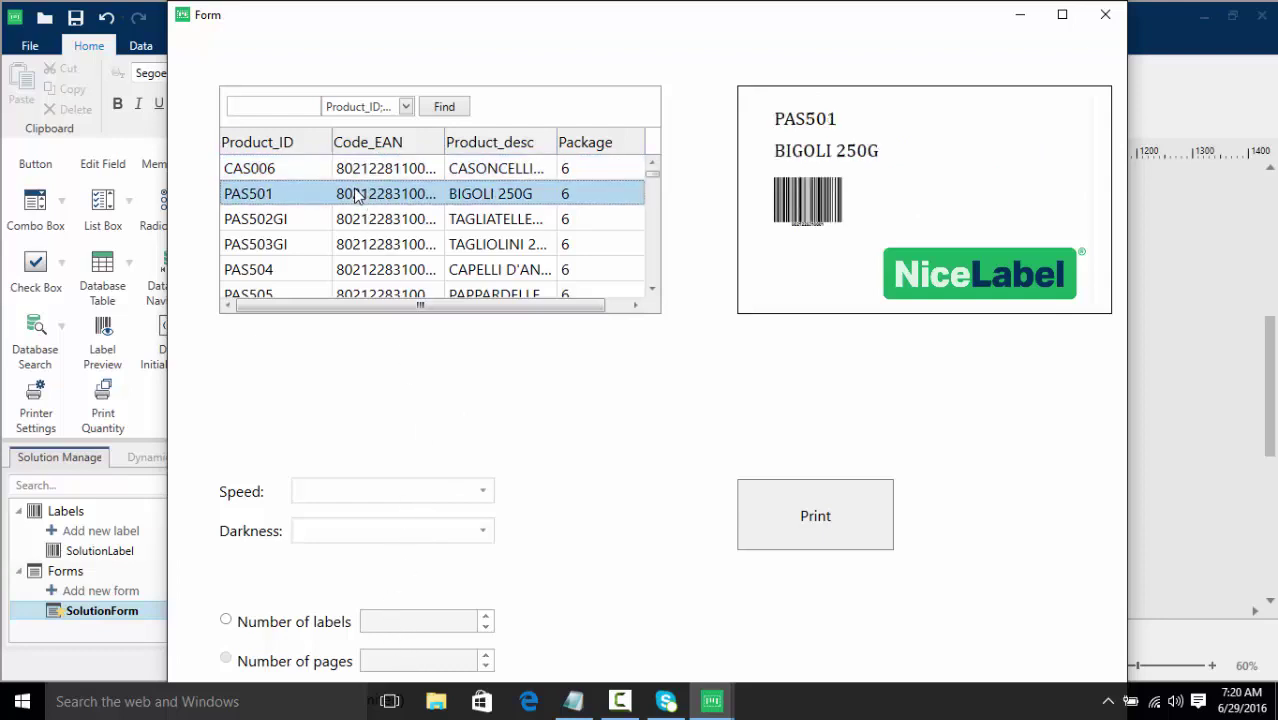
pyautogui.press('Down')
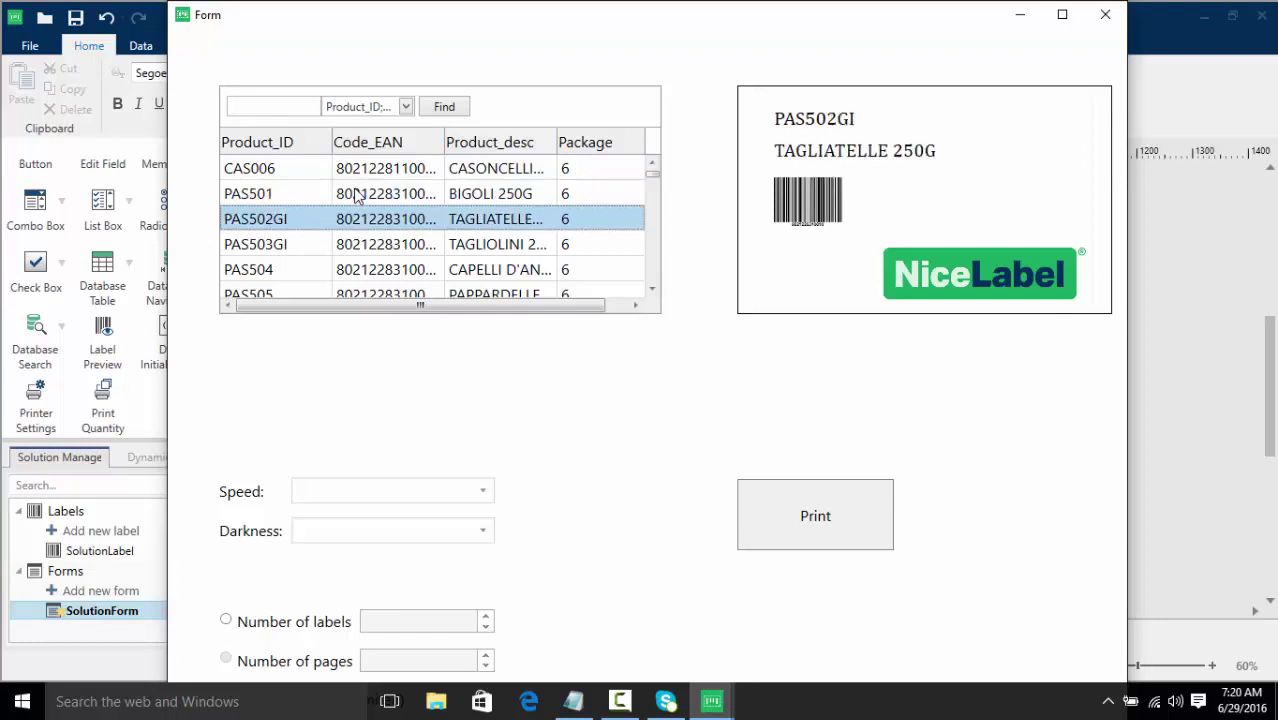
pyautogui.press('Down')
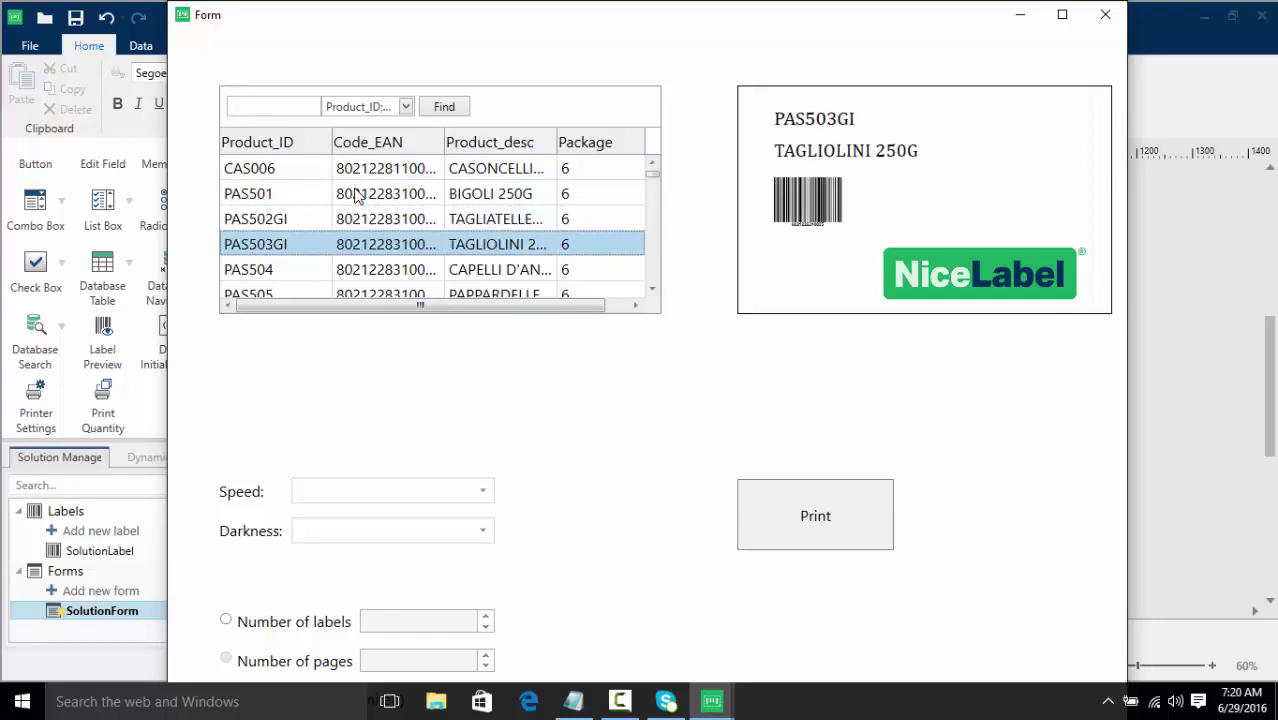
pyautogui.press('Down')
pyautogui.press('Down')
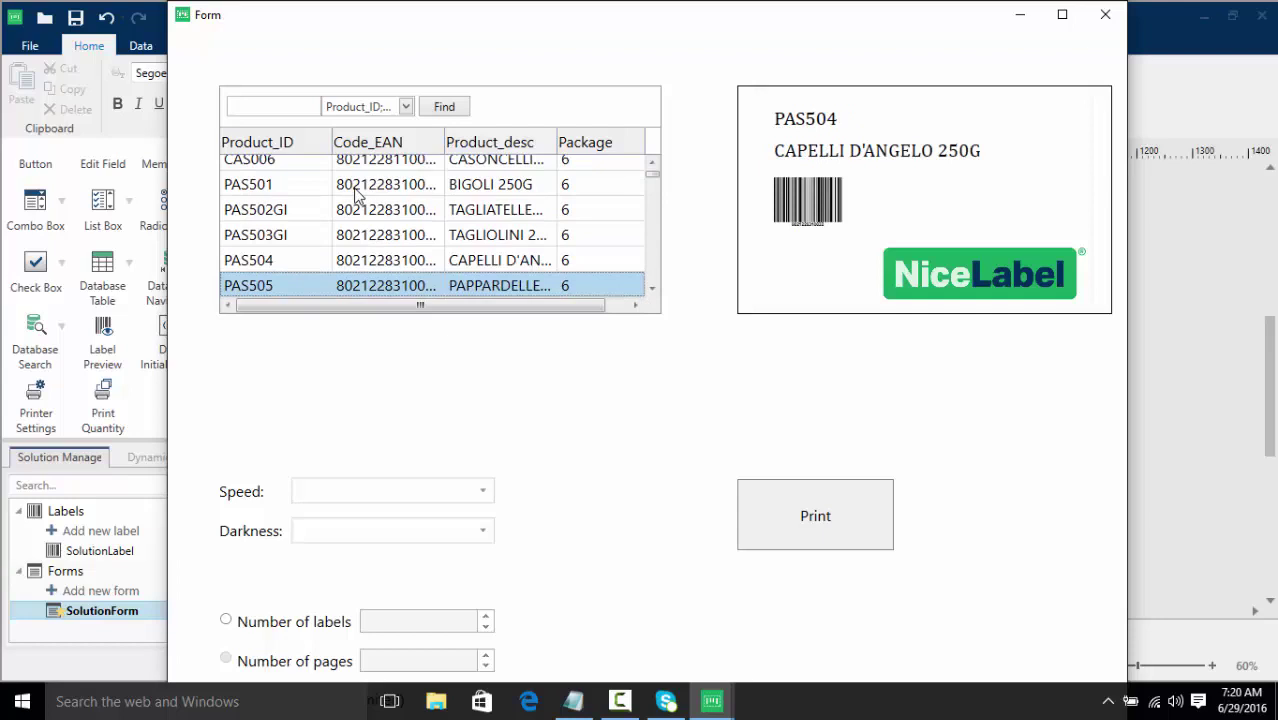
pyautogui.press('Down')
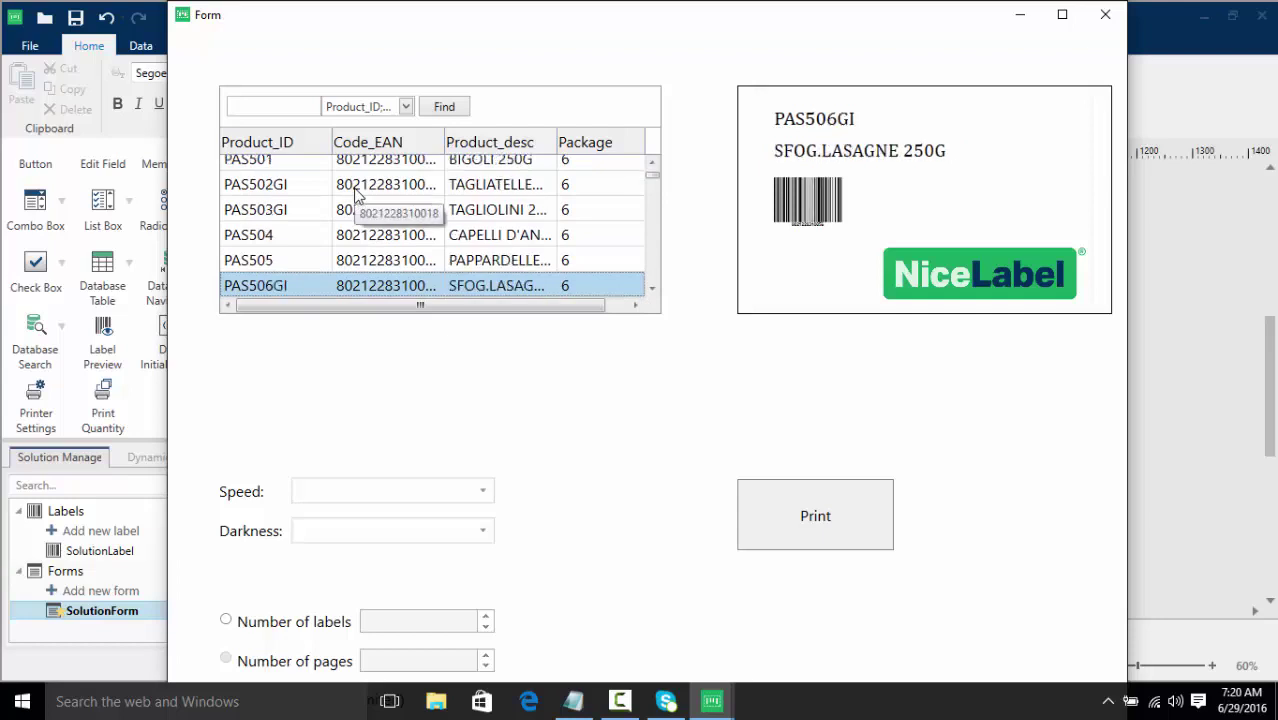